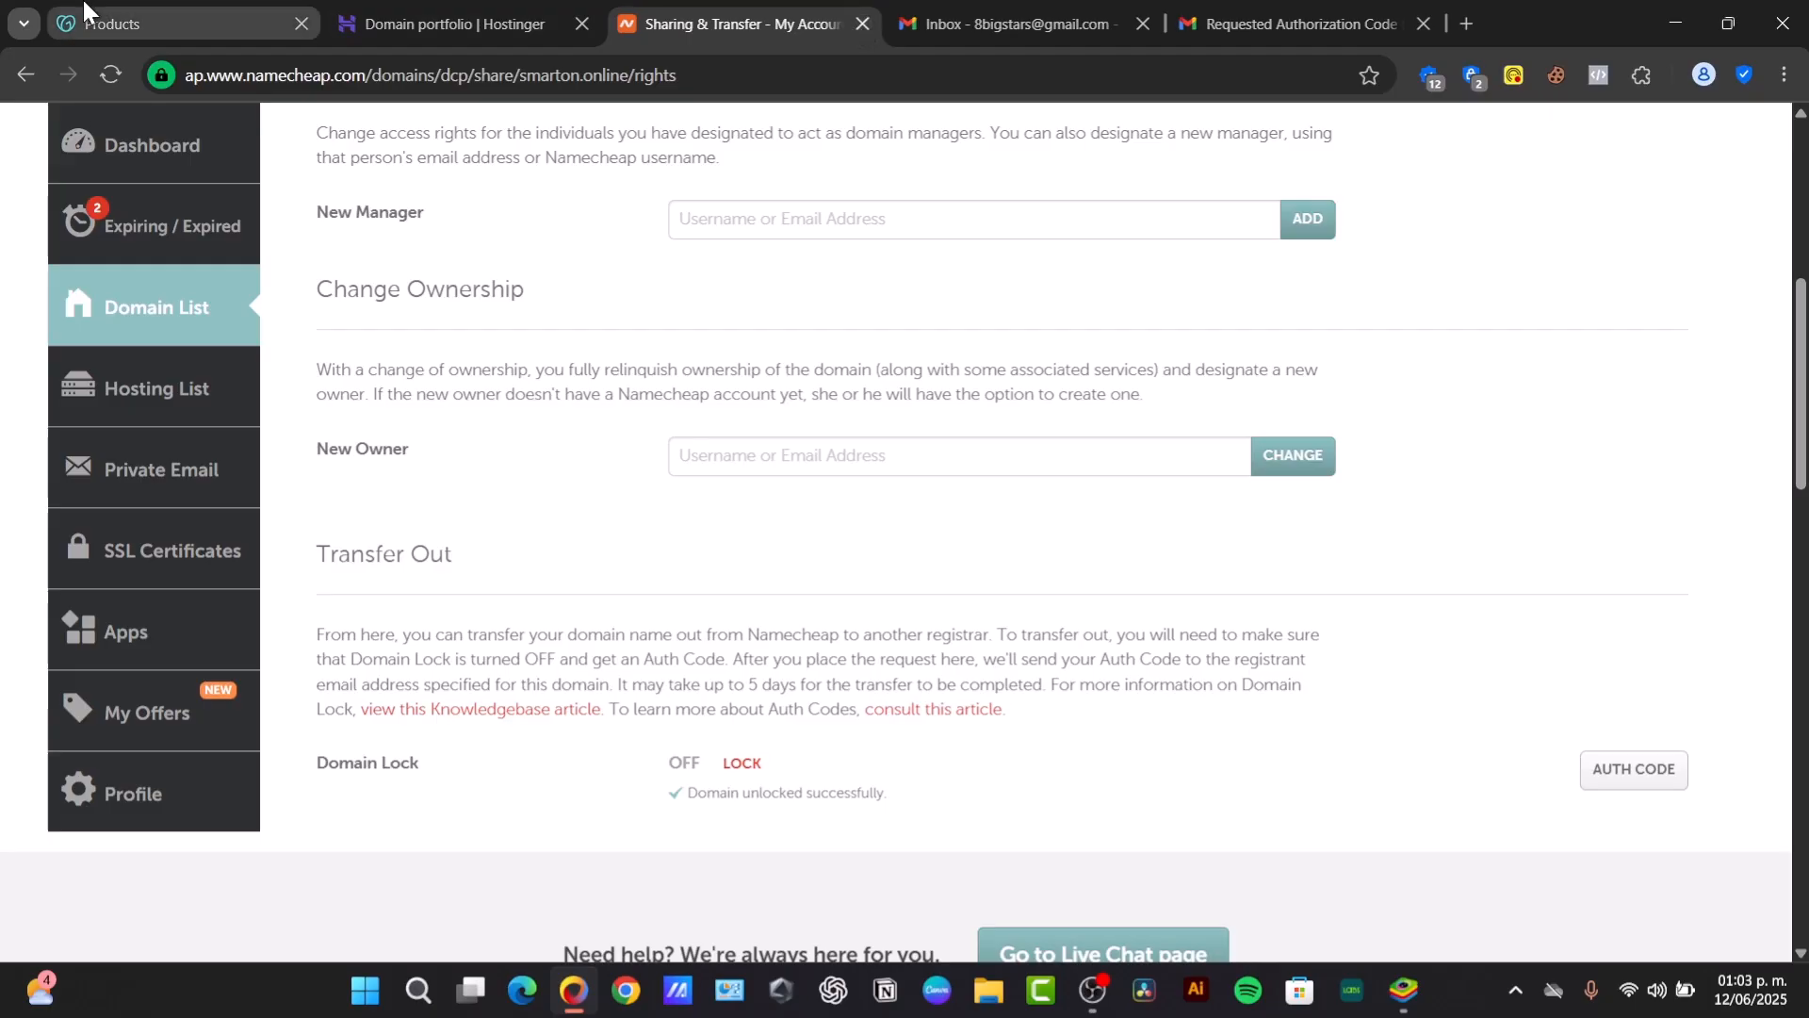
Step: Open the domain Transfers page in the Hostinger panel
{"action": "scroll", "coordinate": [1404, 726], "scroll_direction": "down", "scroll_amount": 10}
{"action": "scroll", "coordinate": [1413, 725], "scroll_direction": "up", "scroll_amount": 10}
{"action": "left_click", "coordinate": [1430, 153]}
{"action": "left_click", "coordinate": [1009, 180]}
{"action": "left_click", "coordinate": [353, 146]}
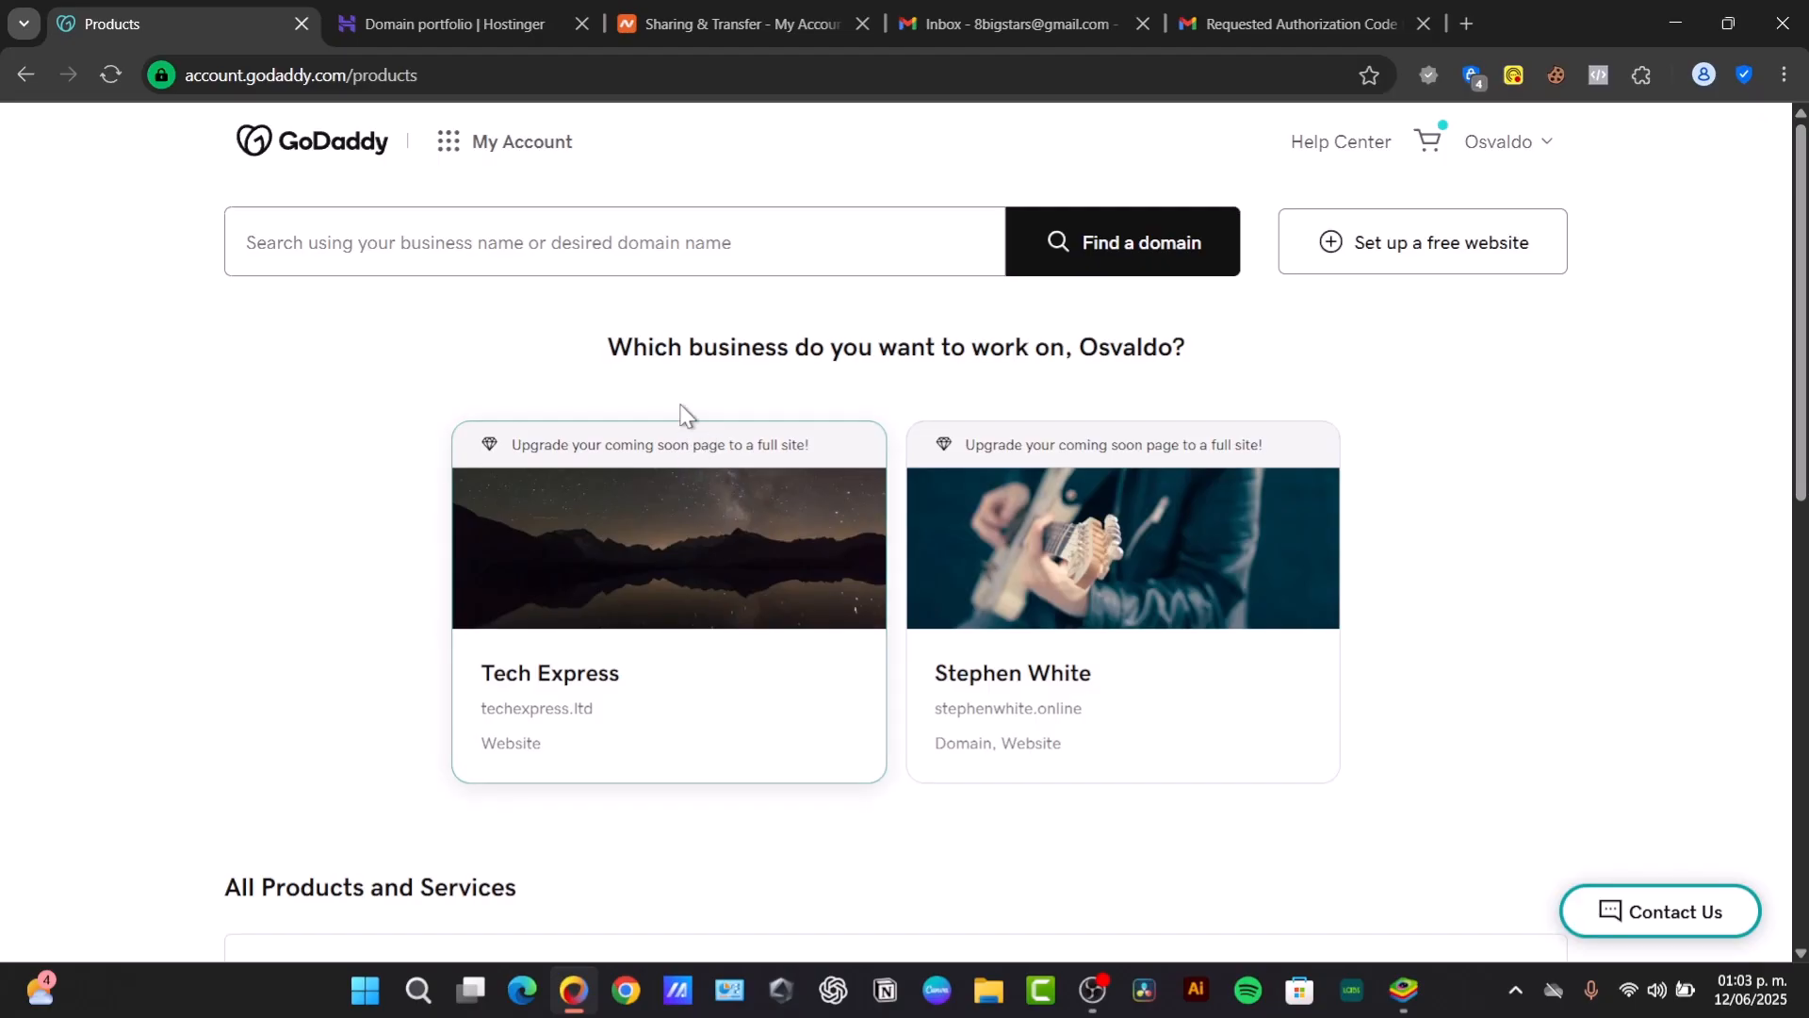
{"action": "left_click", "coordinate": [447, 22]}
{"action": "left_click", "coordinate": [184, 147]}
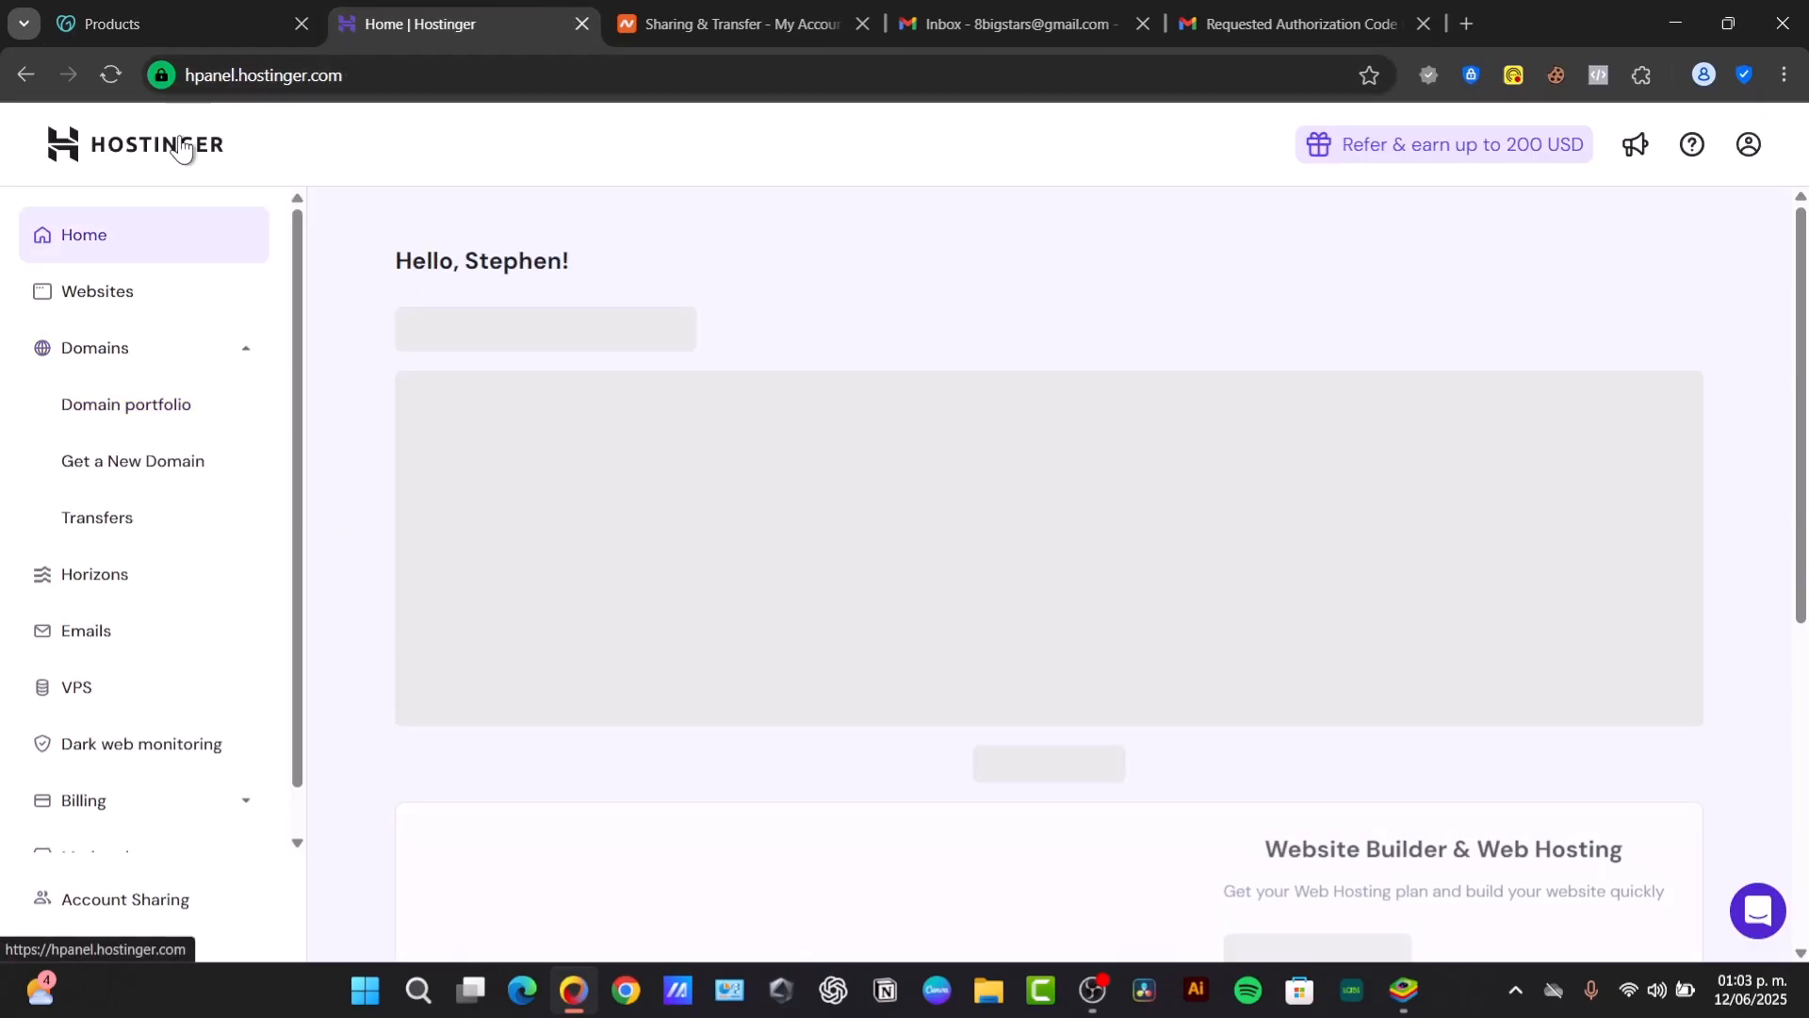
{"action": "left_click", "coordinate": [202, 14]}
{"action": "left_click", "coordinate": [456, 14]}
{"action": "left_click", "coordinate": [222, 12]}
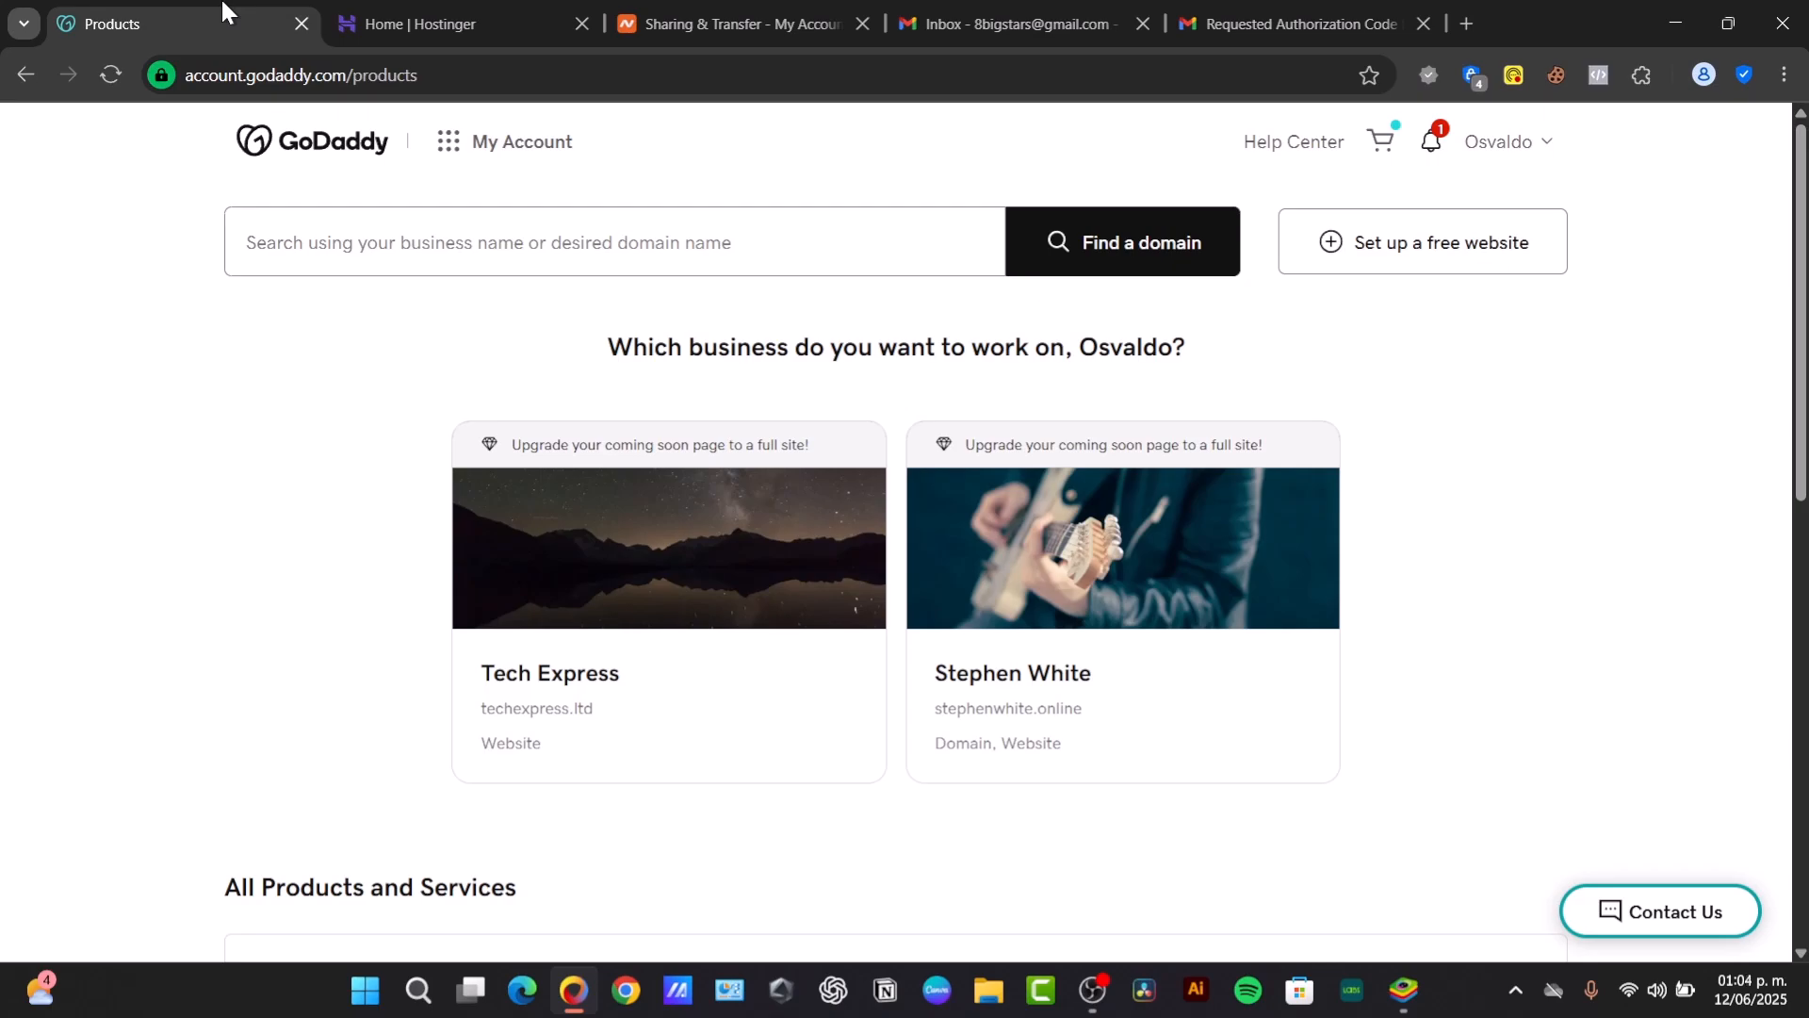
{"action": "left_click", "coordinate": [490, 19]}
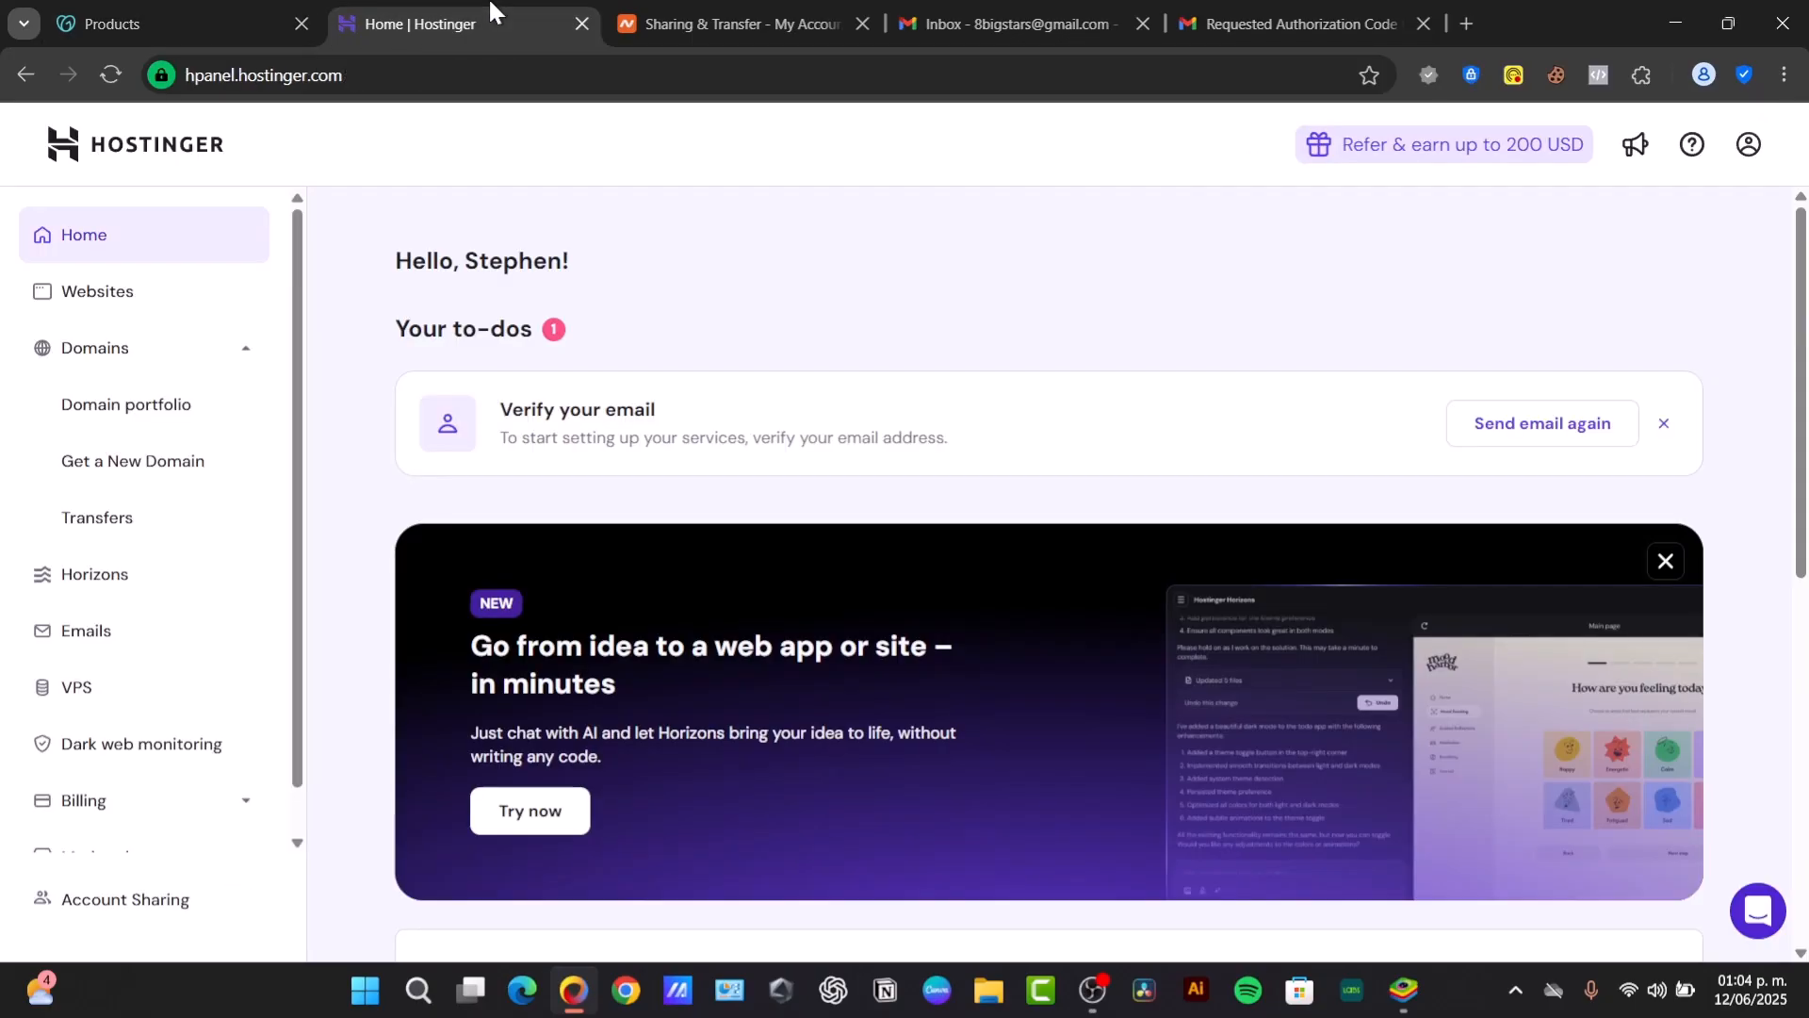
{"action": "left_click", "coordinate": [151, 528]}
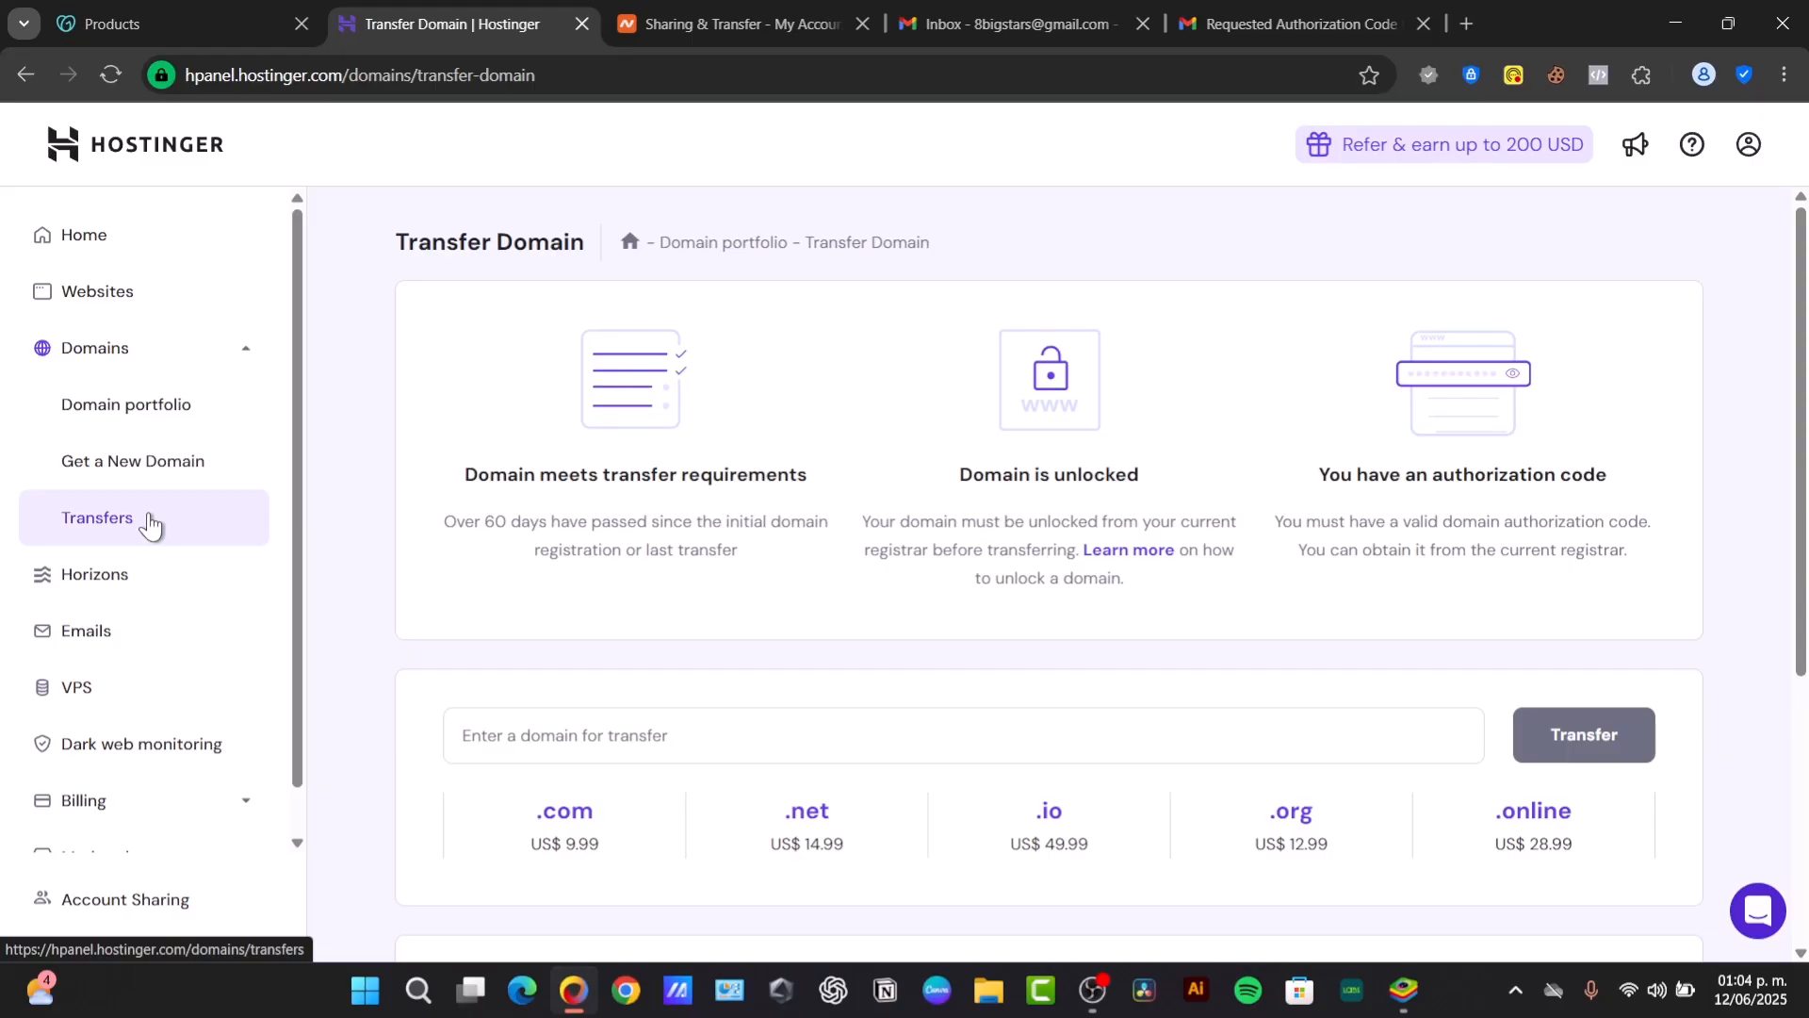
Step: In GoDaddy, open the management page for the stephenwhite.online domain
{"action": "left_click", "coordinate": [195, 13]}
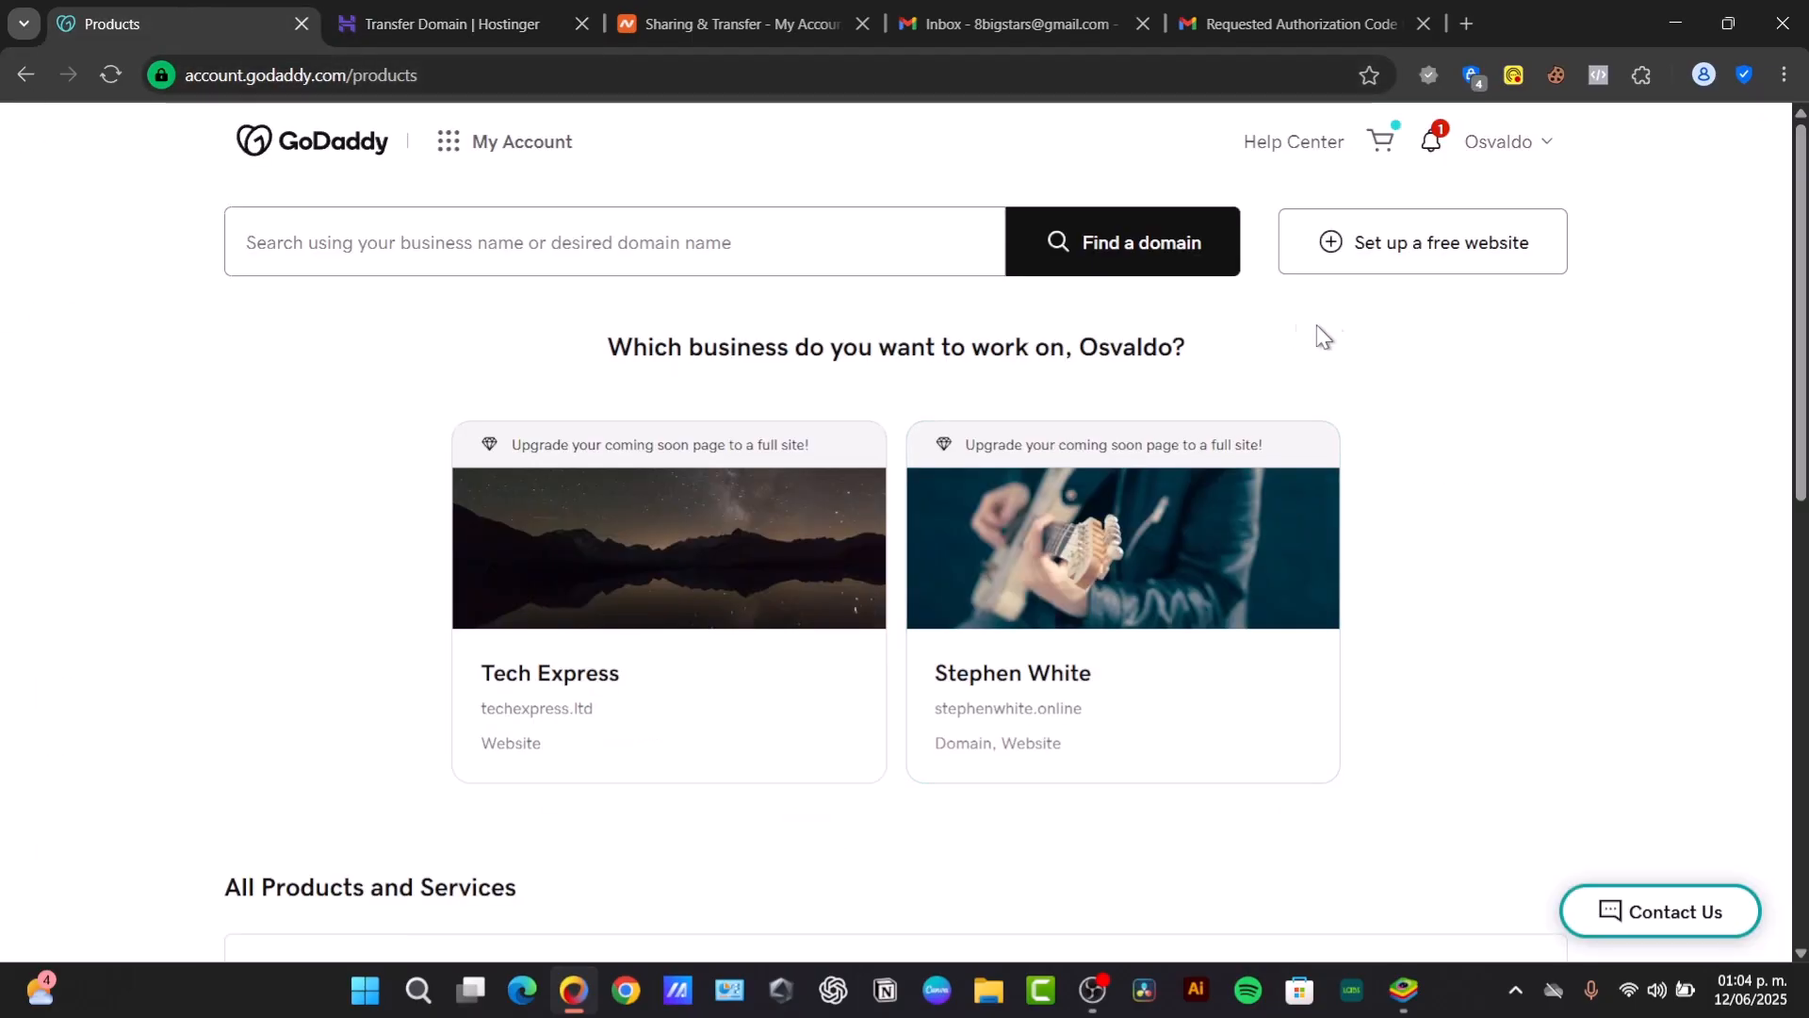
{"action": "scroll", "coordinate": [1418, 326], "scroll_direction": "down", "scroll_amount": 3}
{"action": "scroll", "coordinate": [1417, 324], "scroll_direction": "down", "scroll_amount": 3}
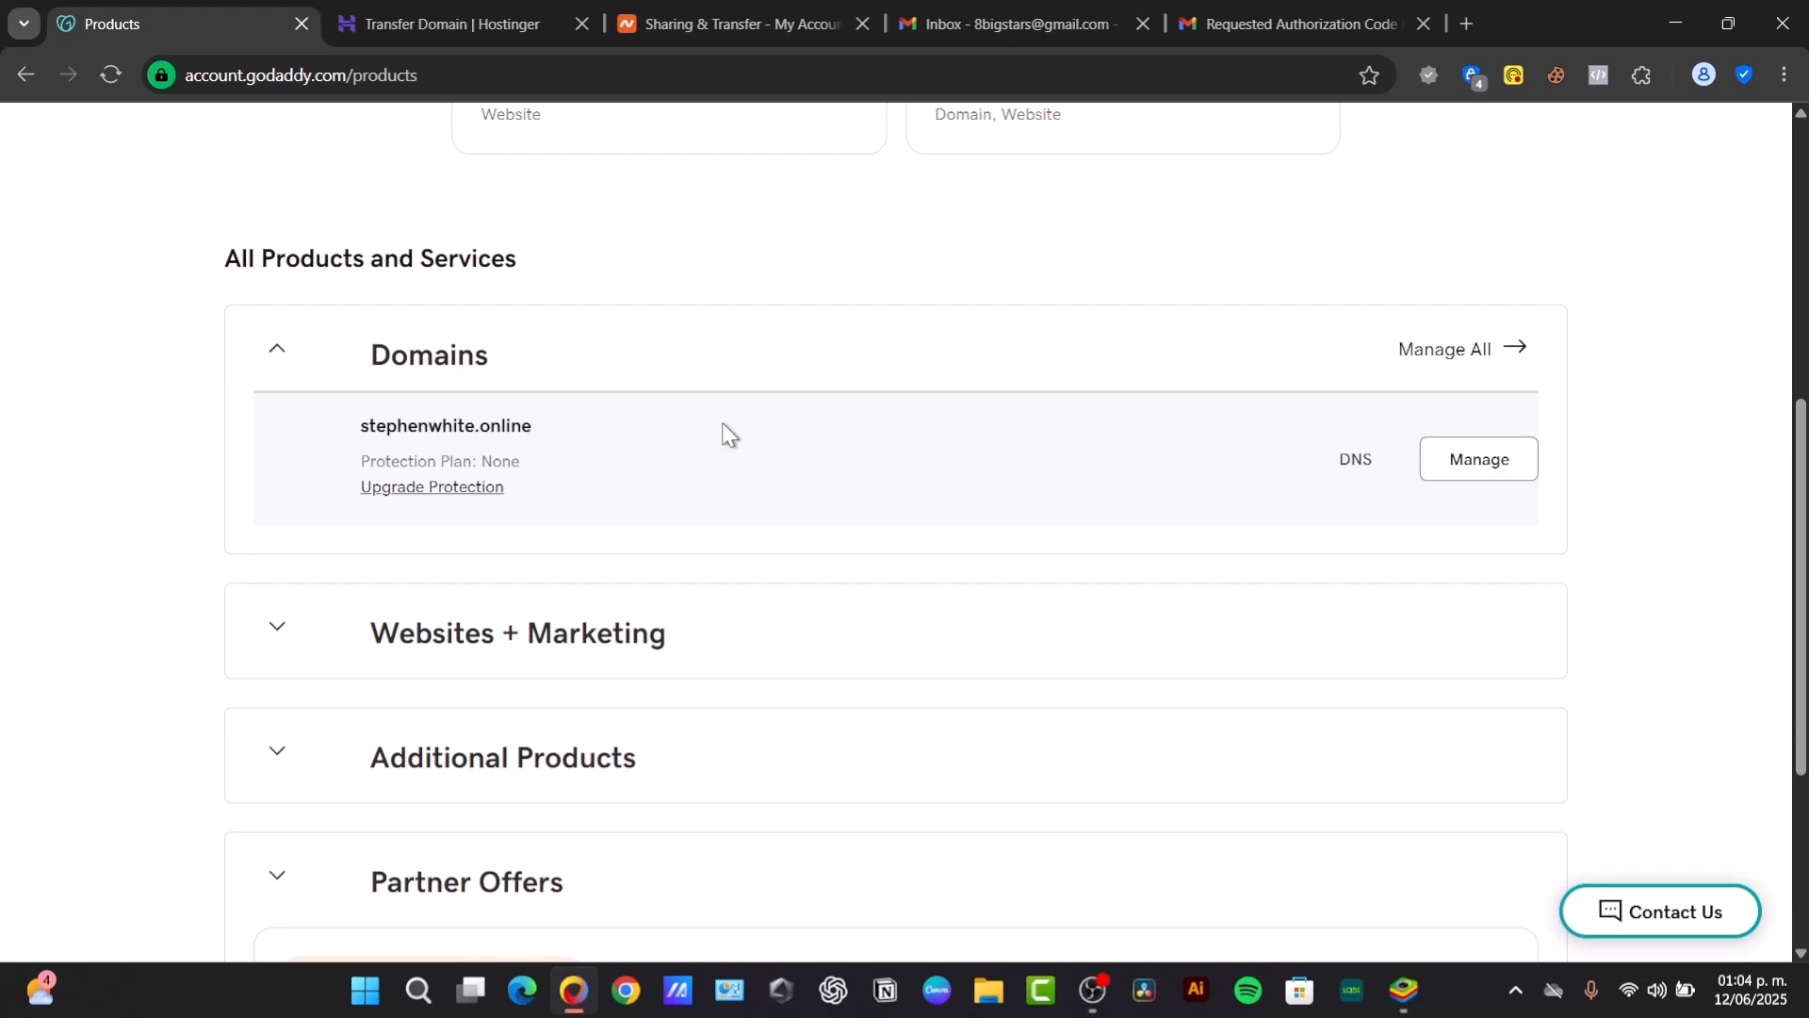
{"action": "left_click", "coordinate": [1458, 463]}
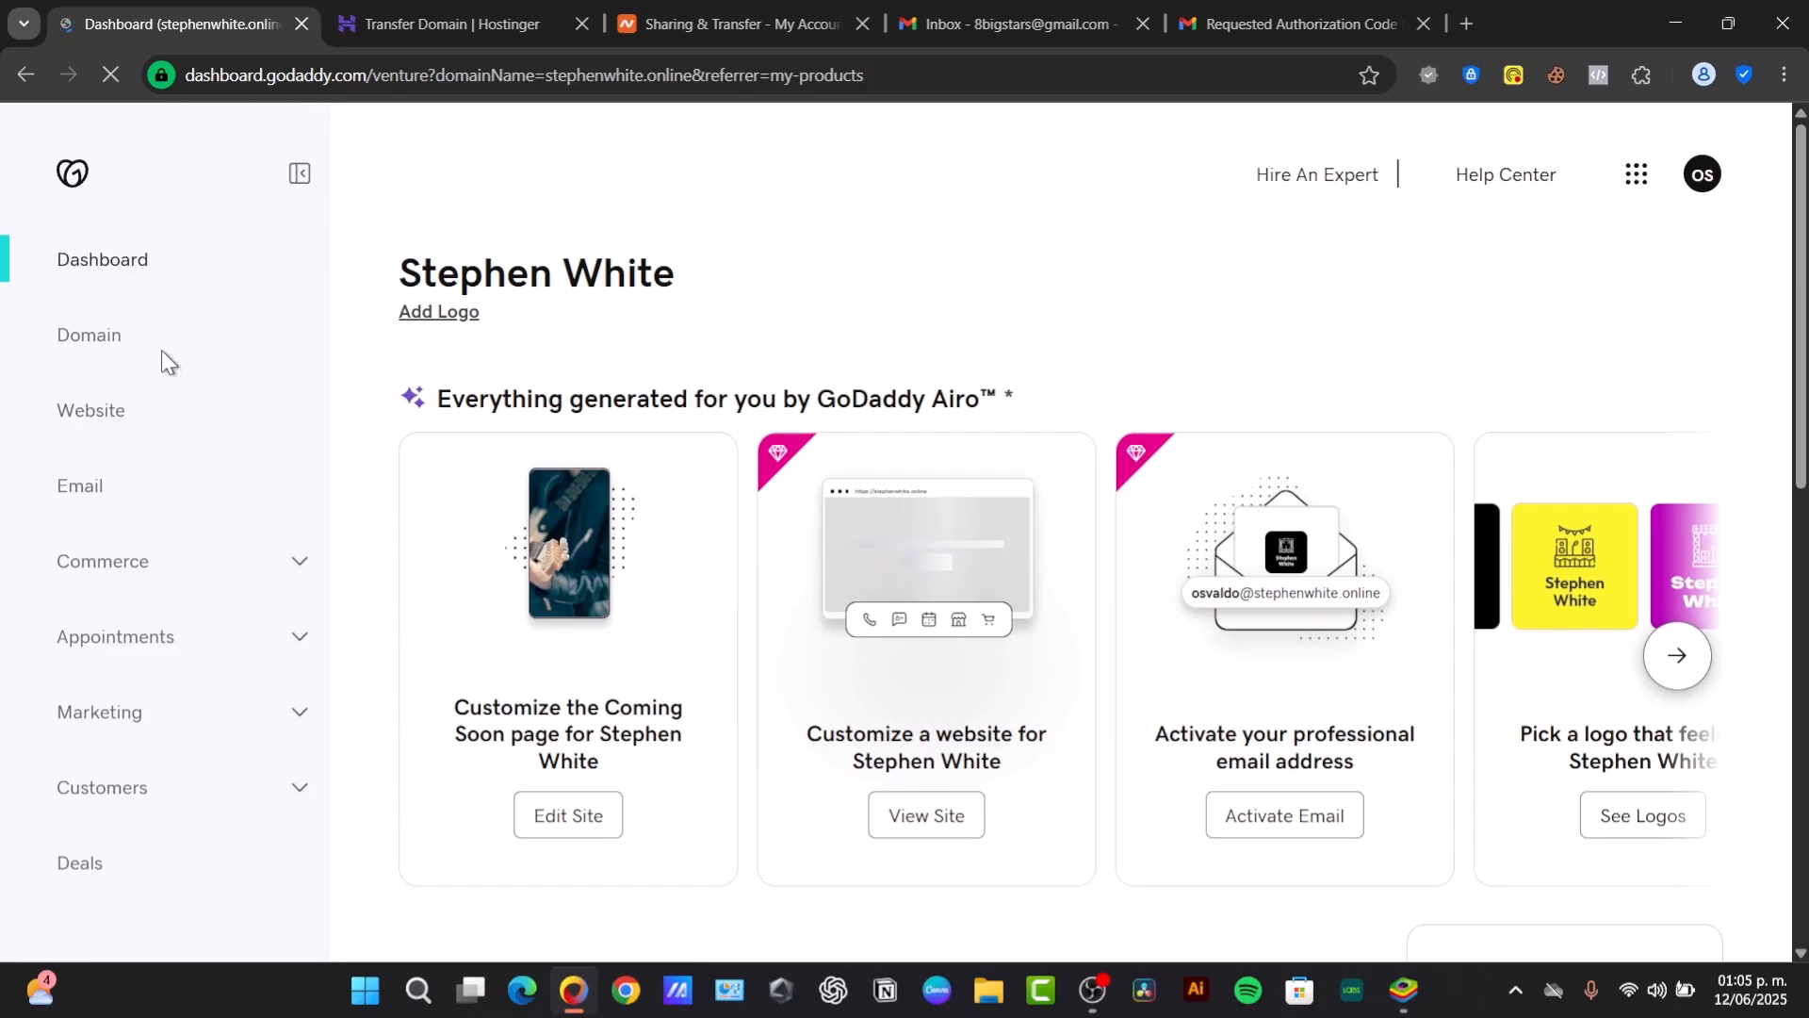
Step: Turn off Domain Lock for stephenwhite.online in its registration settings and confirm the unlock
{"action": "scroll", "coordinate": [888, 363], "scroll_direction": "down", "scroll_amount": 10}
{"action": "scroll", "coordinate": [889, 353], "scroll_direction": "down", "scroll_amount": 4}
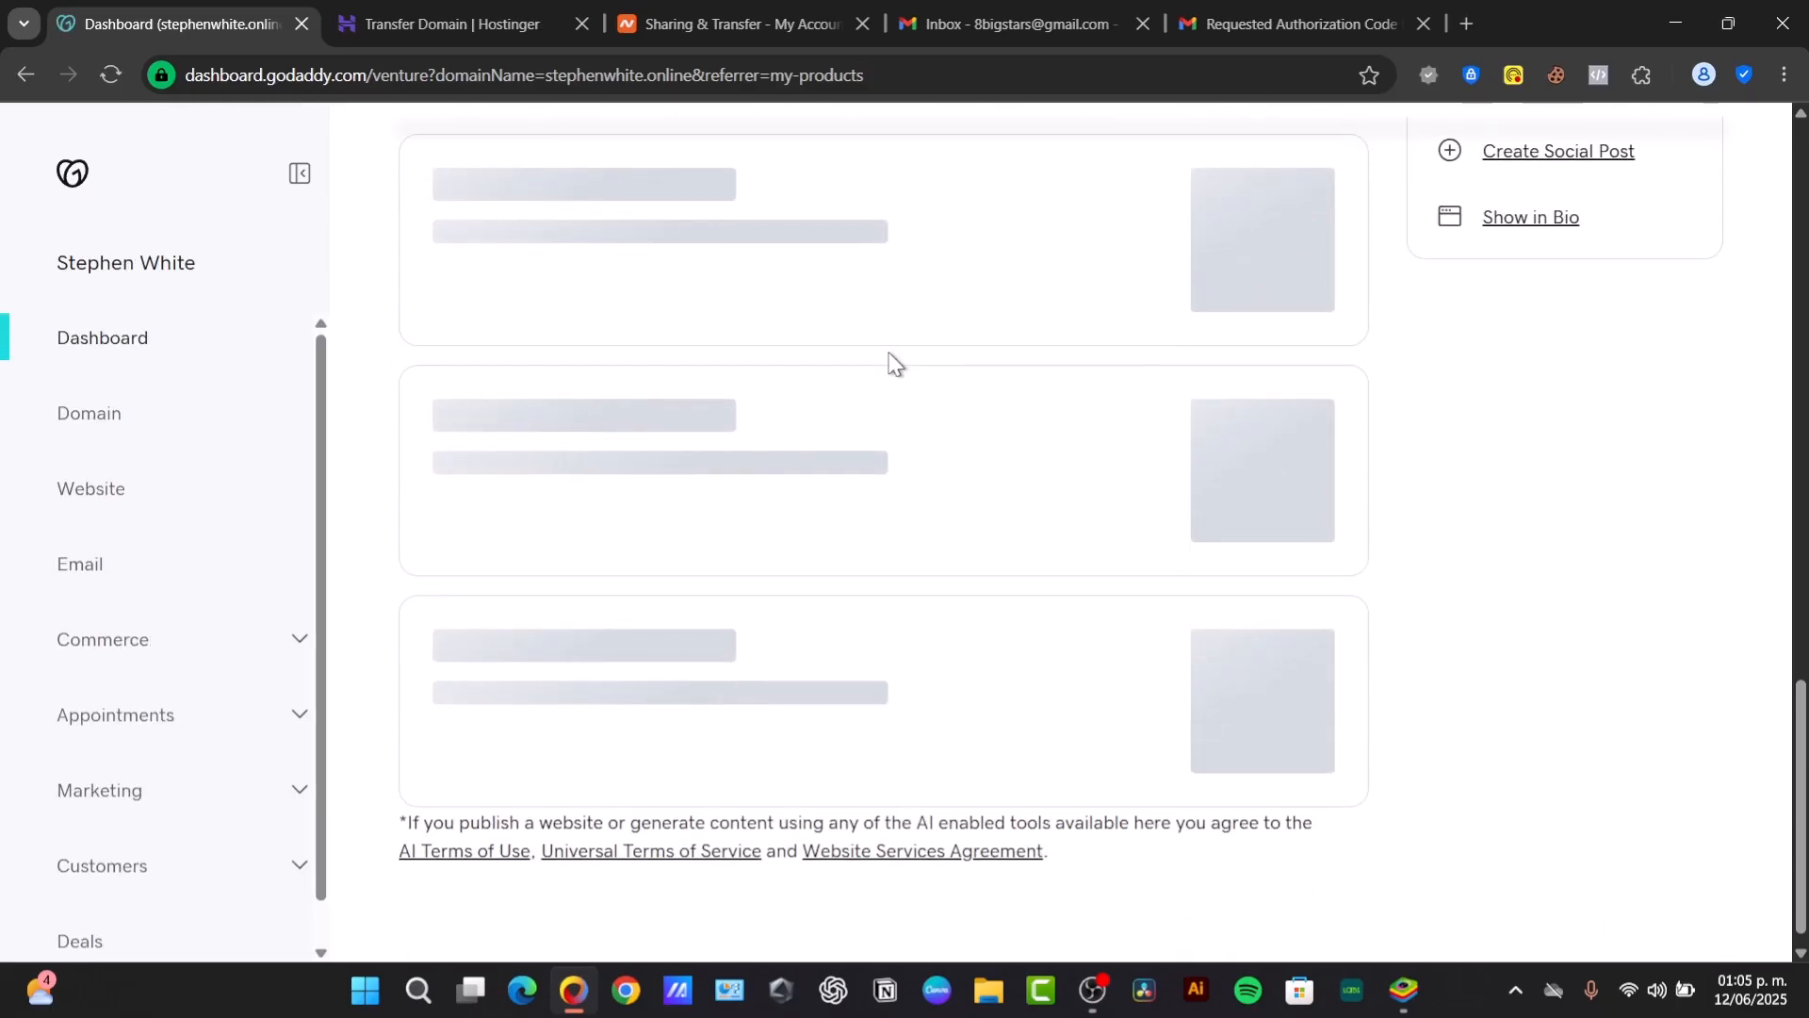
{"action": "scroll", "coordinate": [892, 361], "scroll_direction": "up", "scroll_amount": 3}
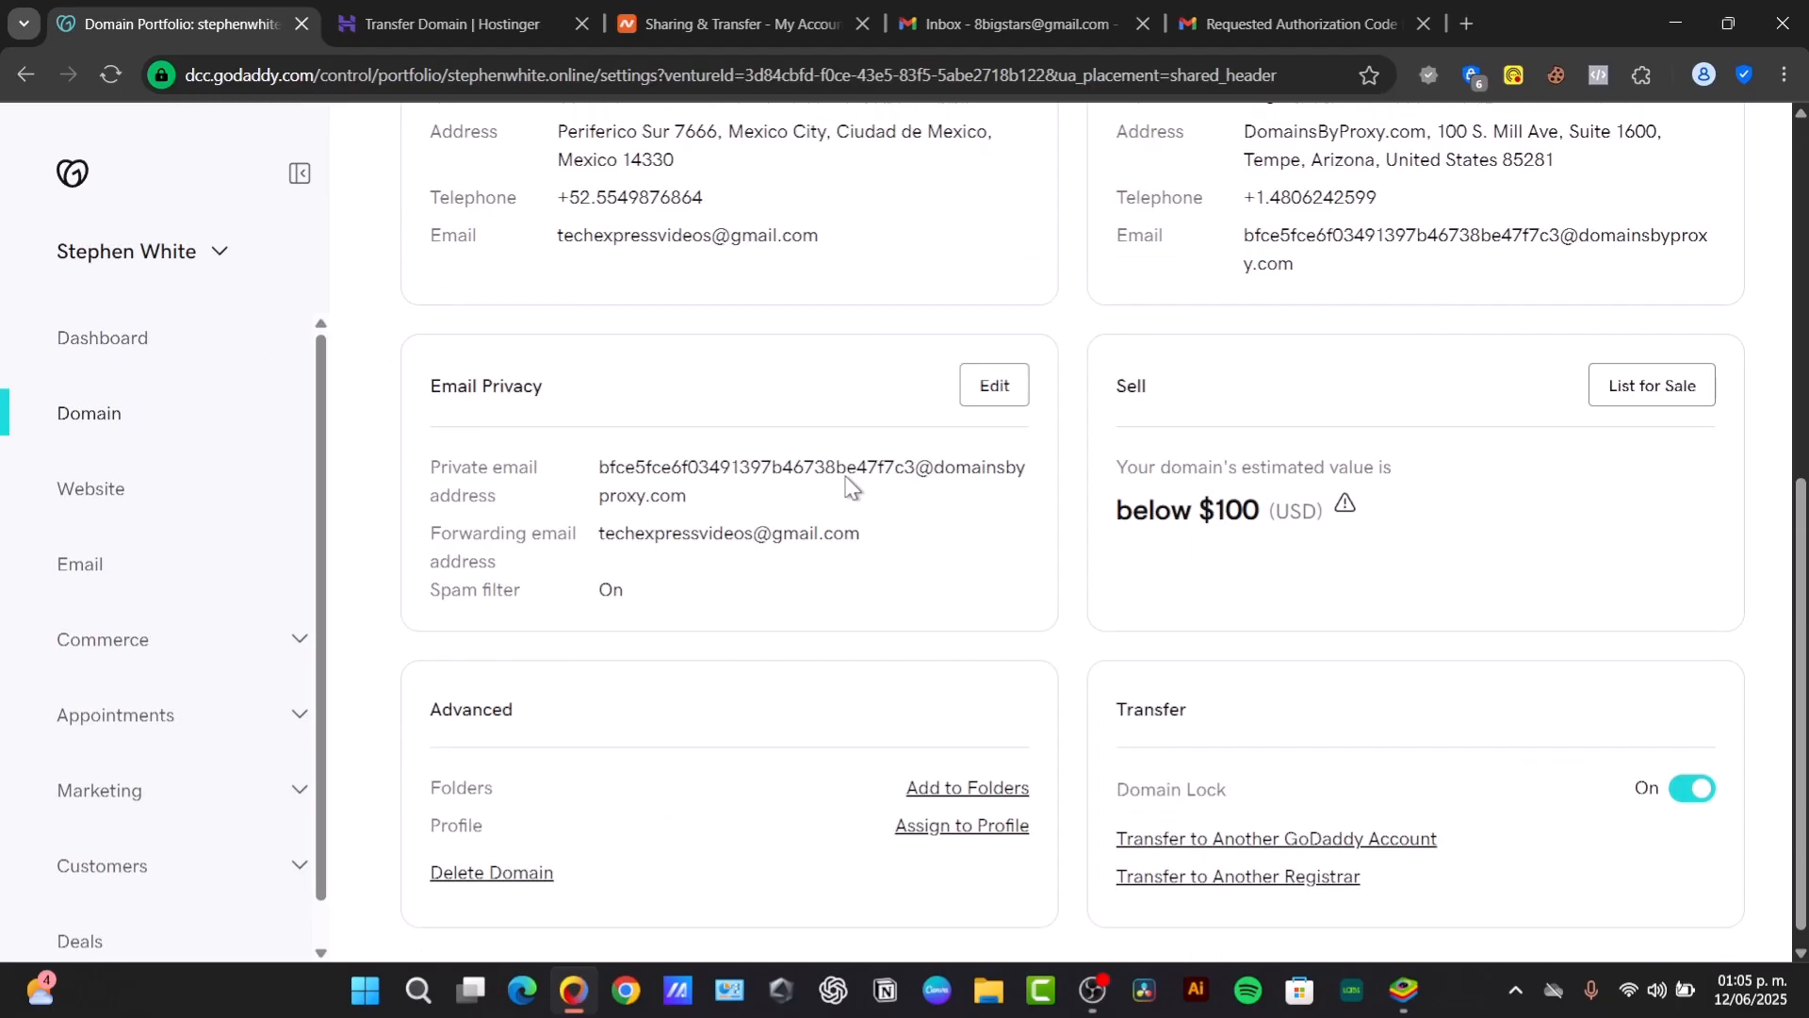
{"action": "scroll", "coordinate": [853, 486], "scroll_direction": "up", "scroll_amount": 7}
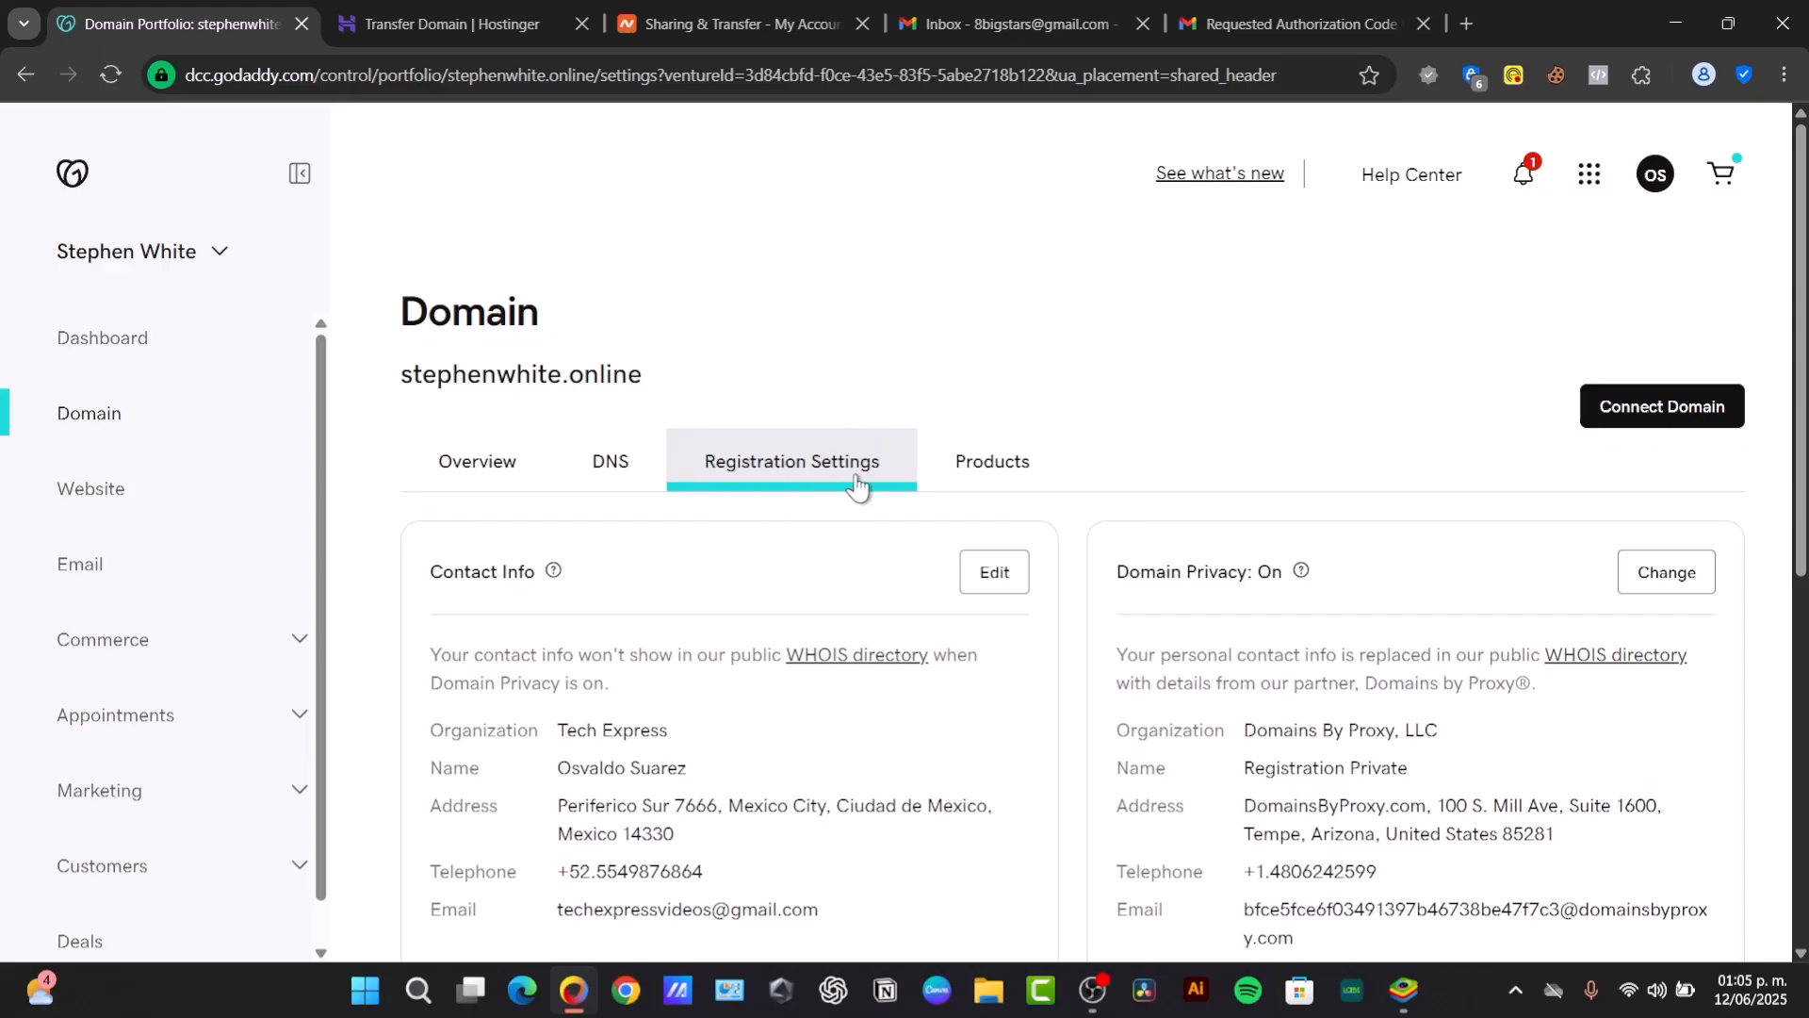
{"action": "scroll", "coordinate": [856, 482], "scroll_direction": "down", "scroll_amount": 6}
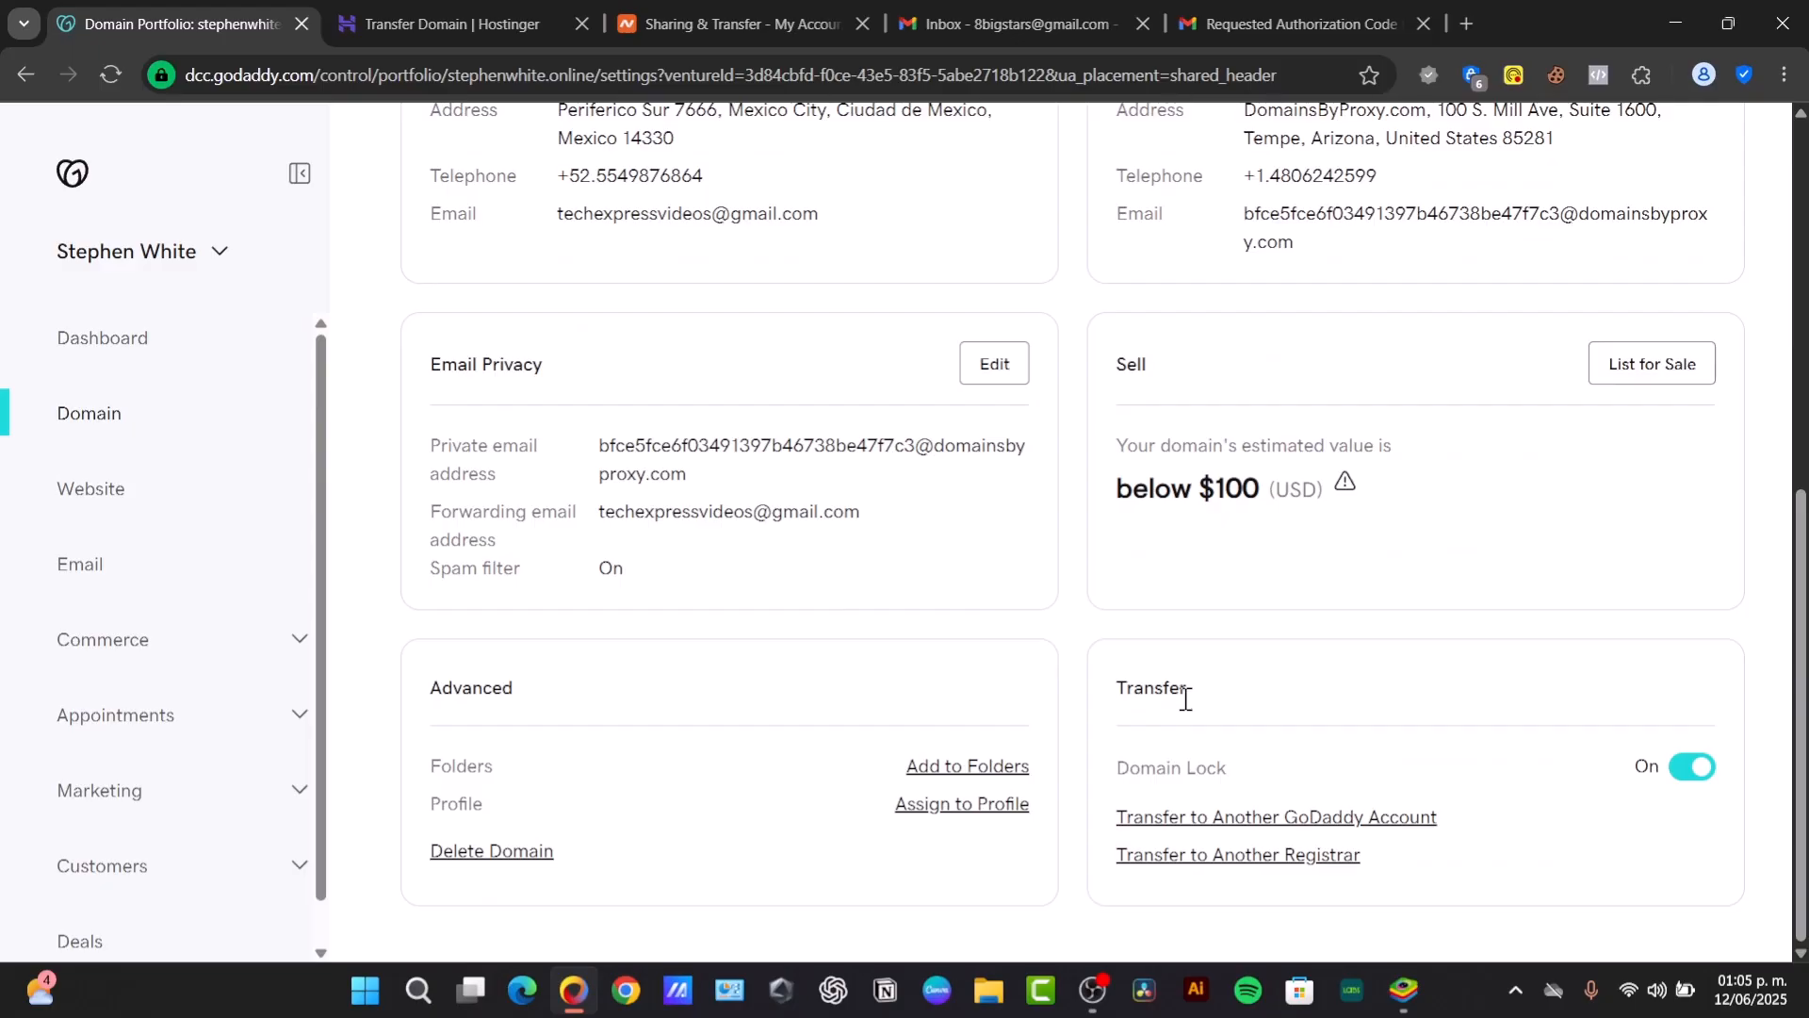
{"action": "left_click", "coordinate": [1704, 768]}
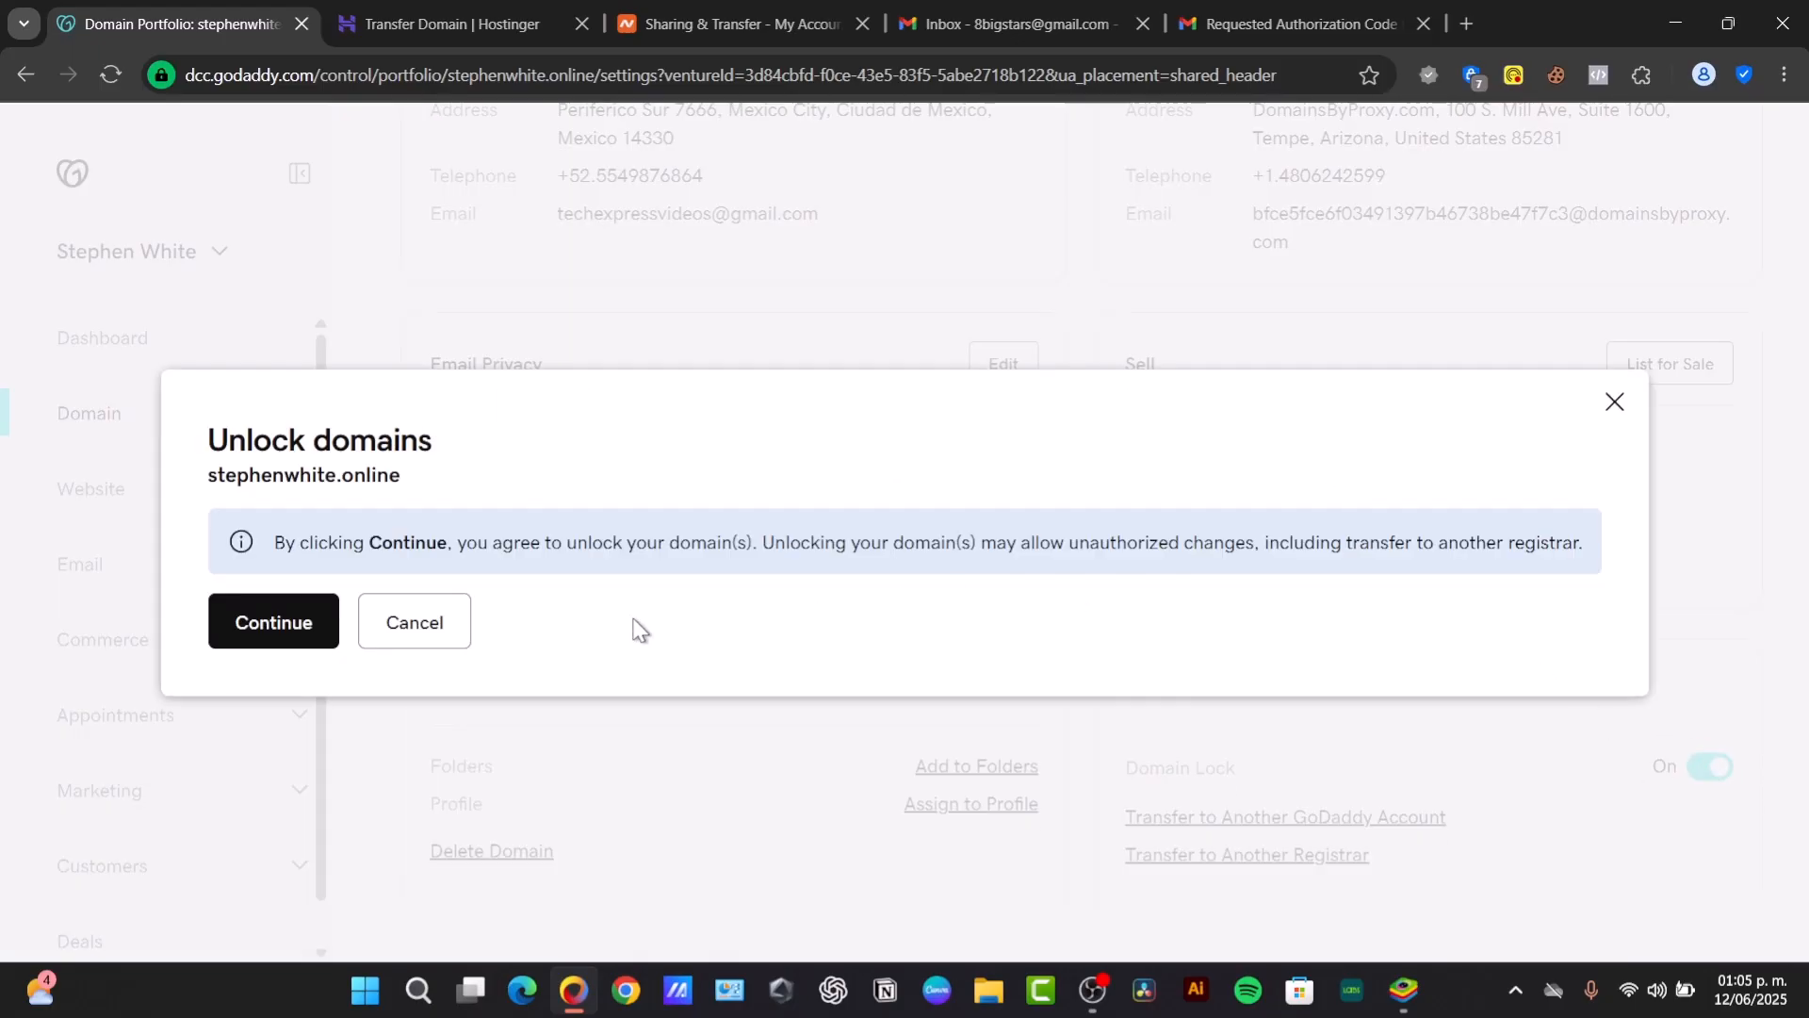
{"action": "left_click", "coordinate": [330, 622]}
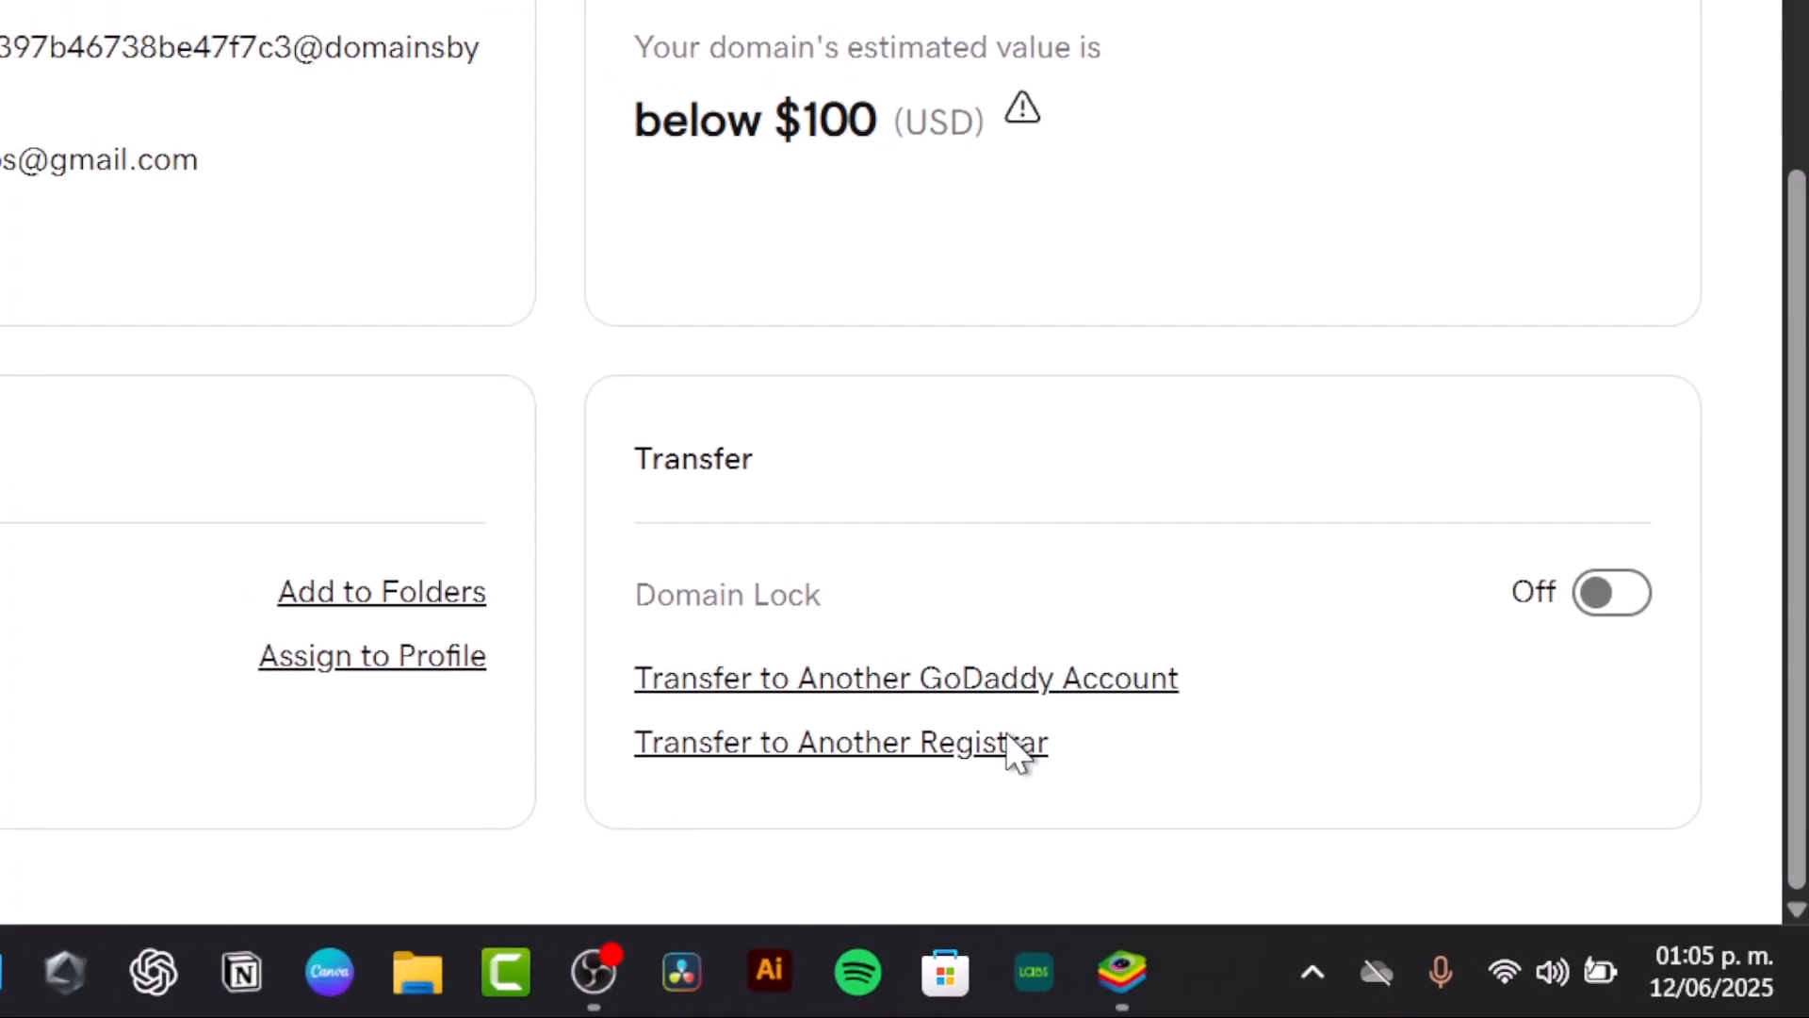
Step: Start a transfer to another registrar and continue past the transfer checklist
{"action": "left_click", "coordinate": [1008, 741]}
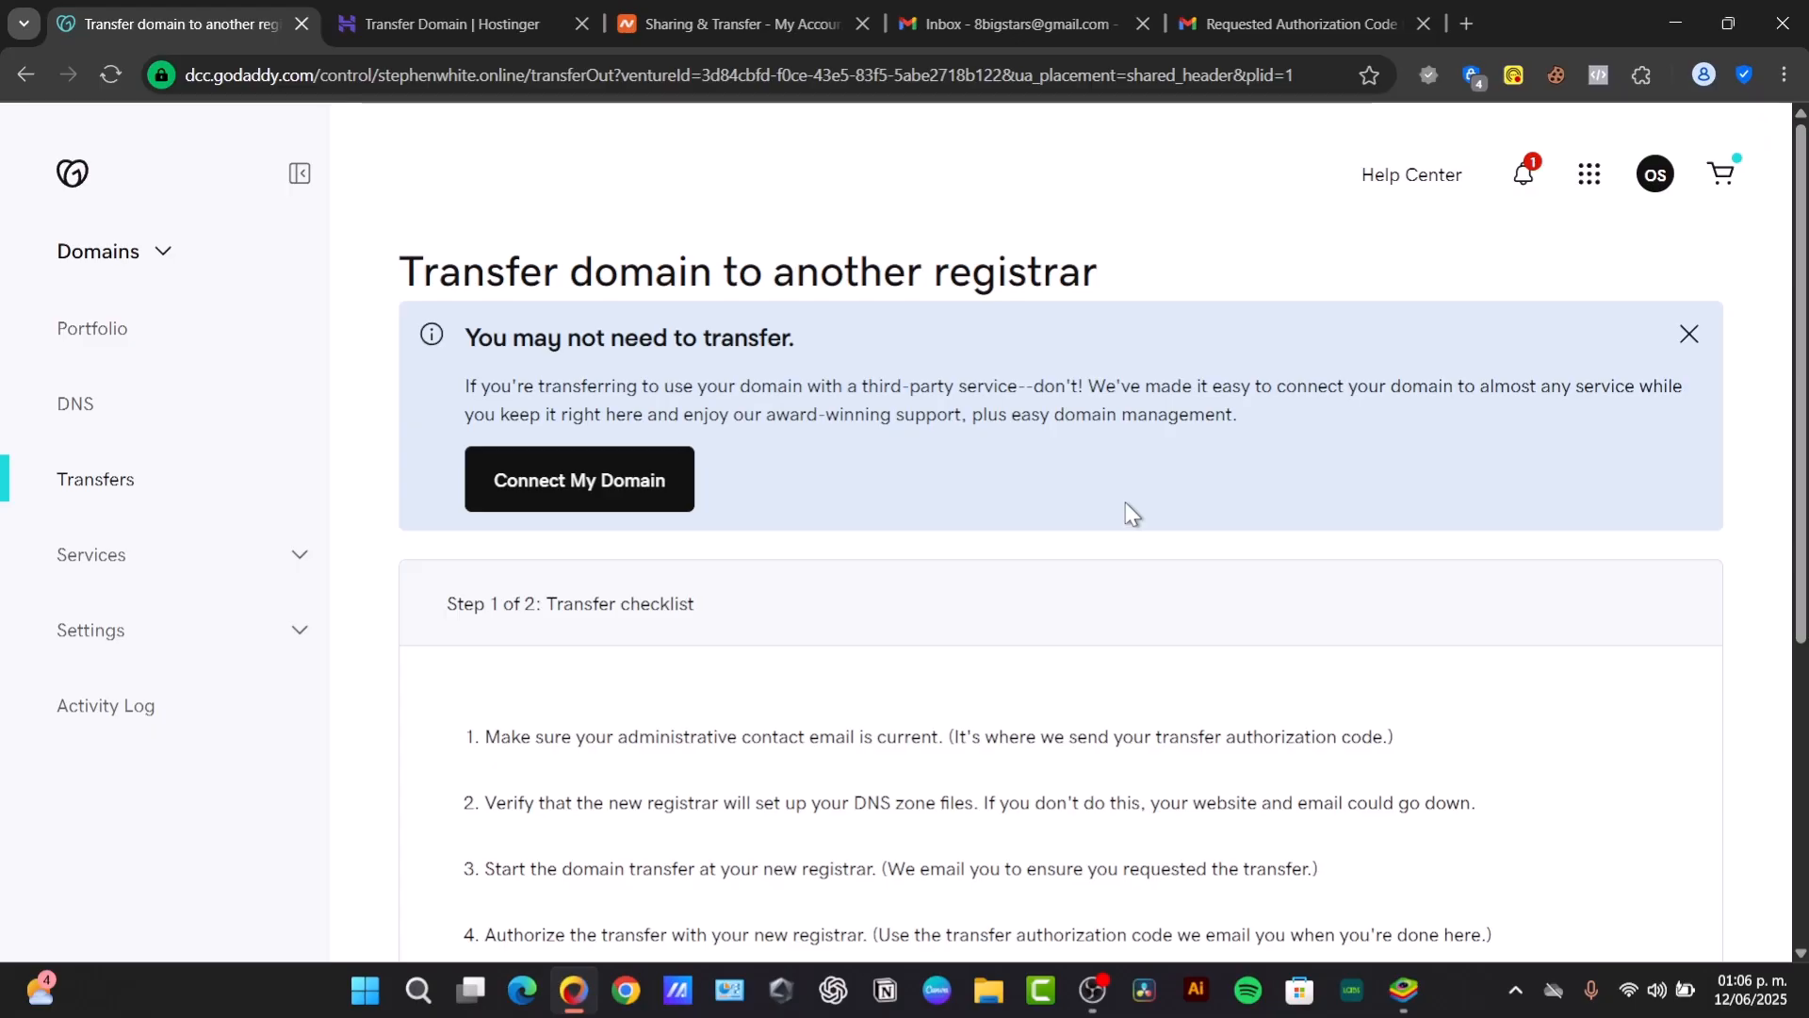
{"action": "scroll", "coordinate": [1121, 519], "scroll_direction": "down", "scroll_amount": 5}
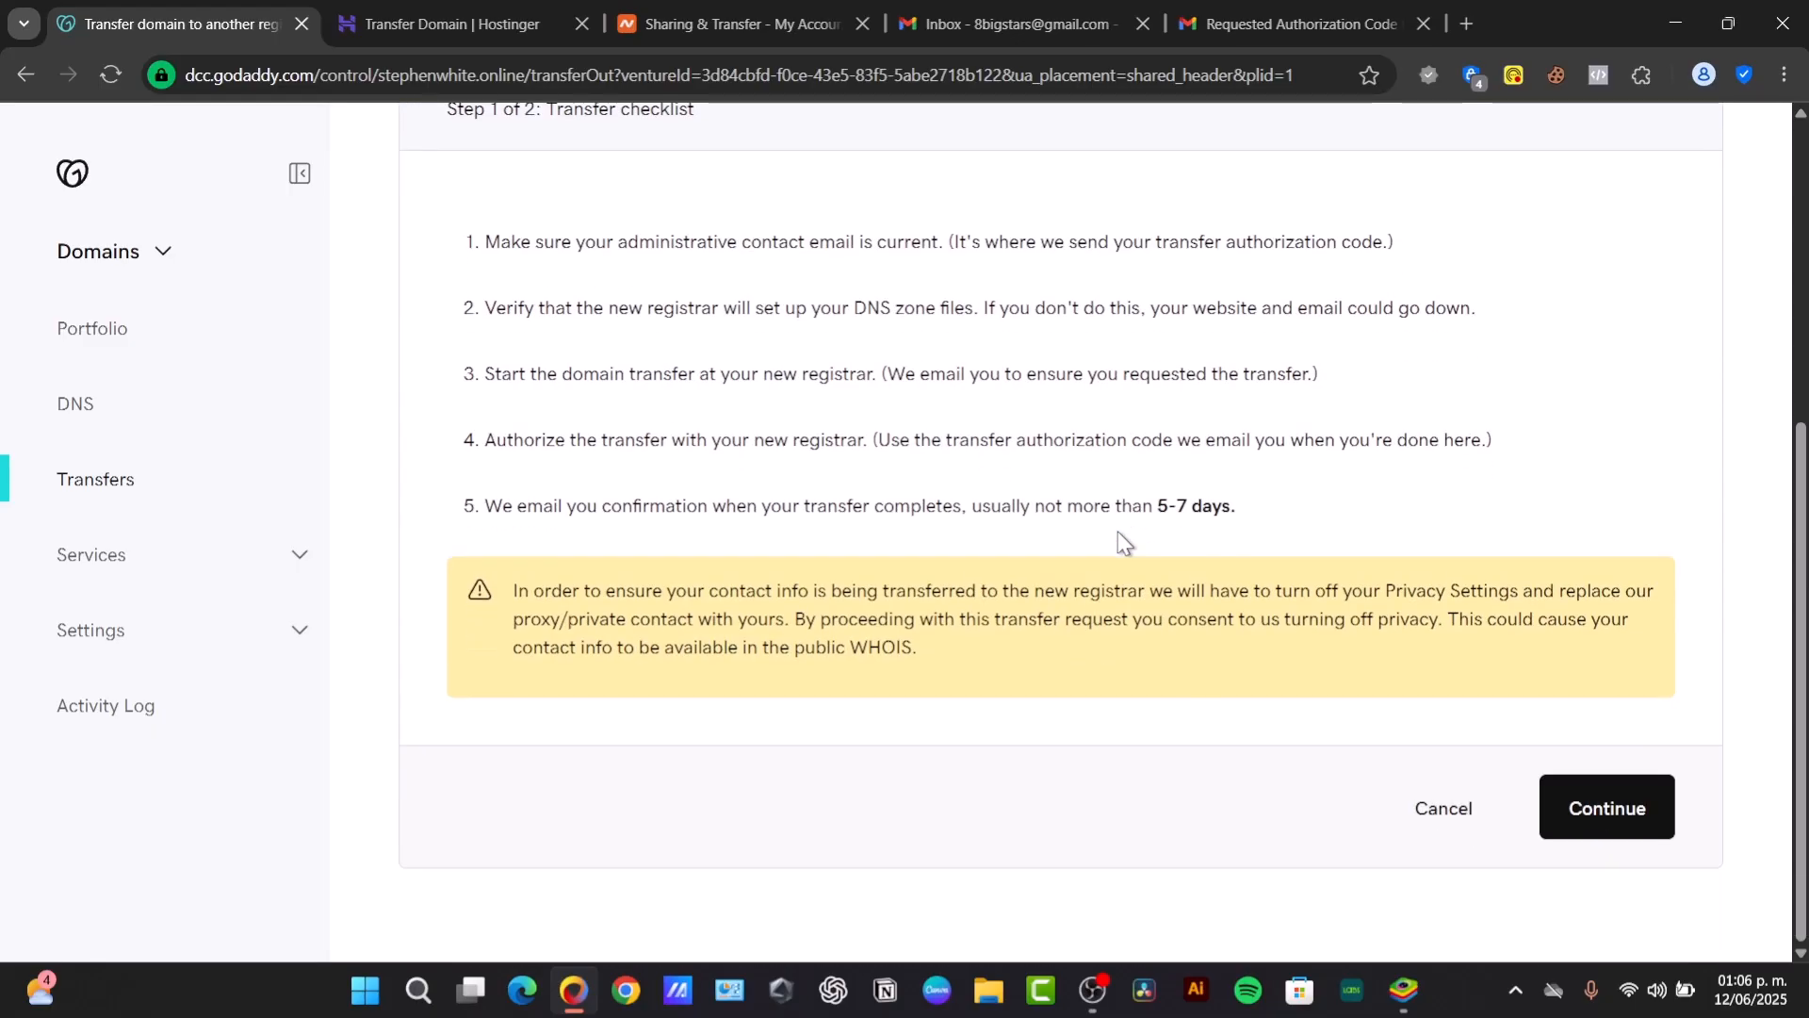
{"action": "left_click", "coordinate": [1611, 803]}
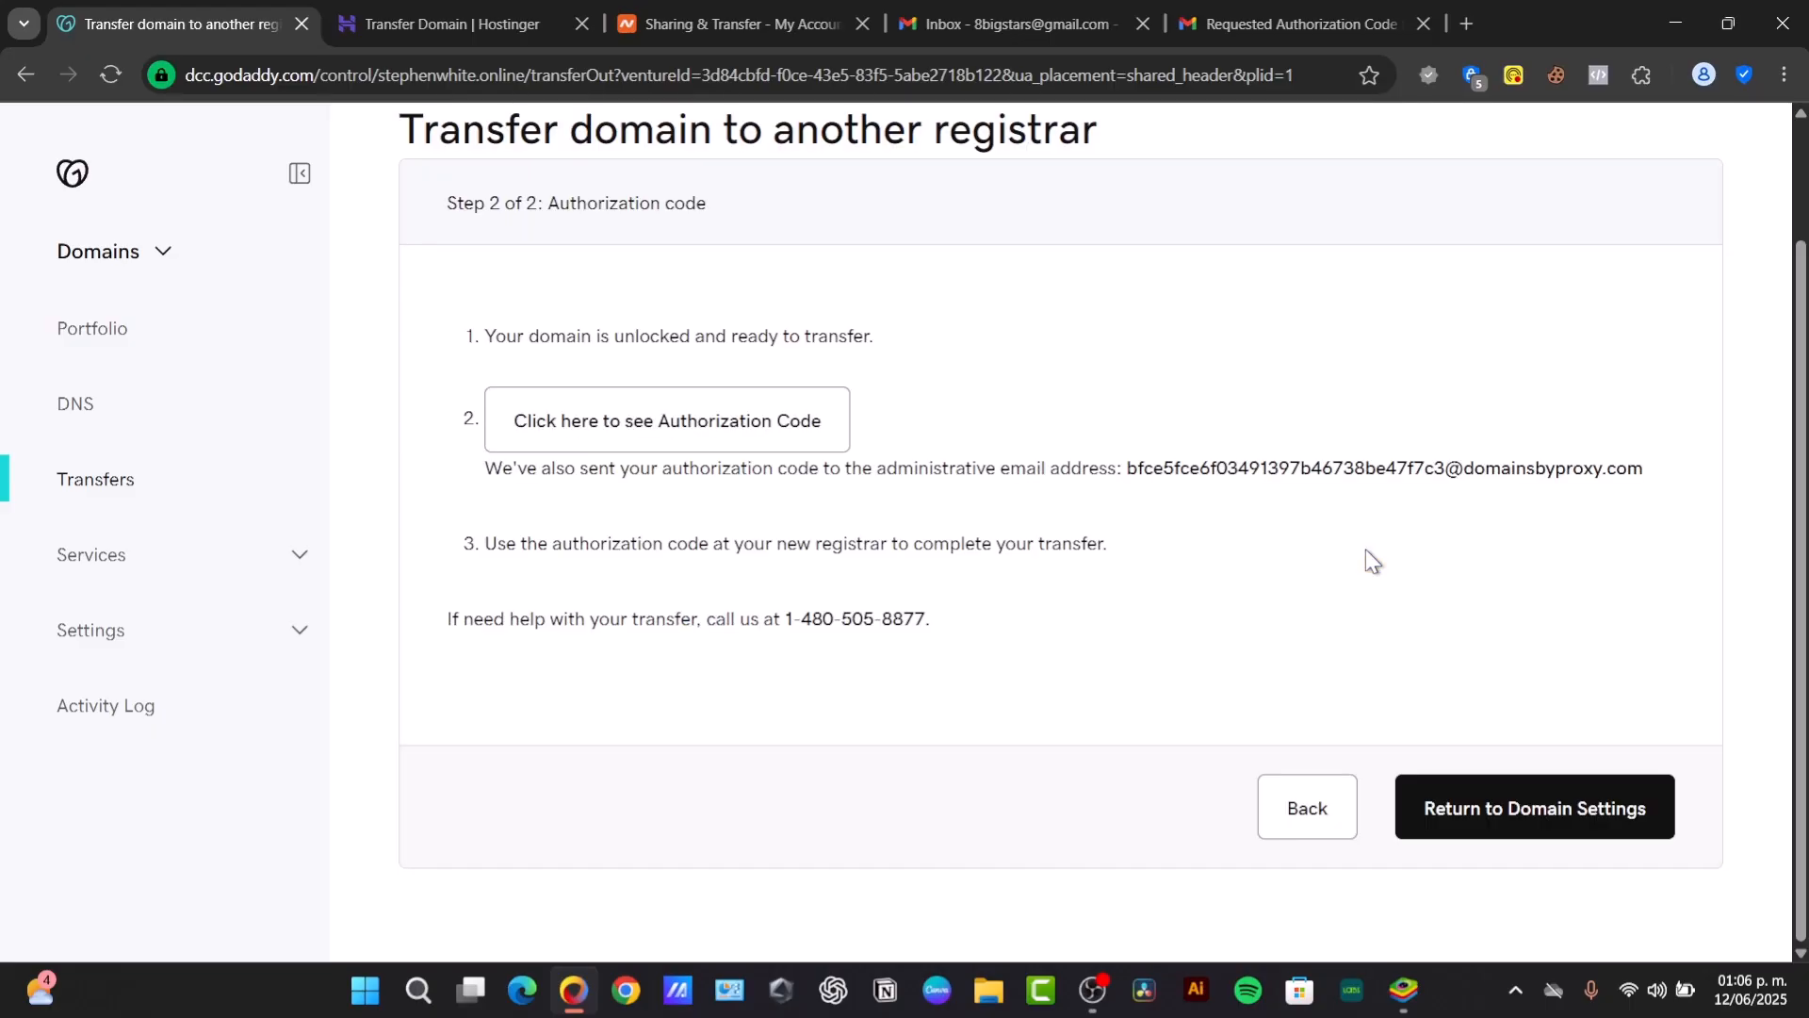
Step: Reveal and copy the domain's transfer authorization code
{"action": "left_click_drag", "start_coordinate": [496, 336], "coordinate": [896, 363]}
{"action": "left_click", "coordinate": [1130, 374]}
{"action": "left_click", "coordinate": [749, 422]}
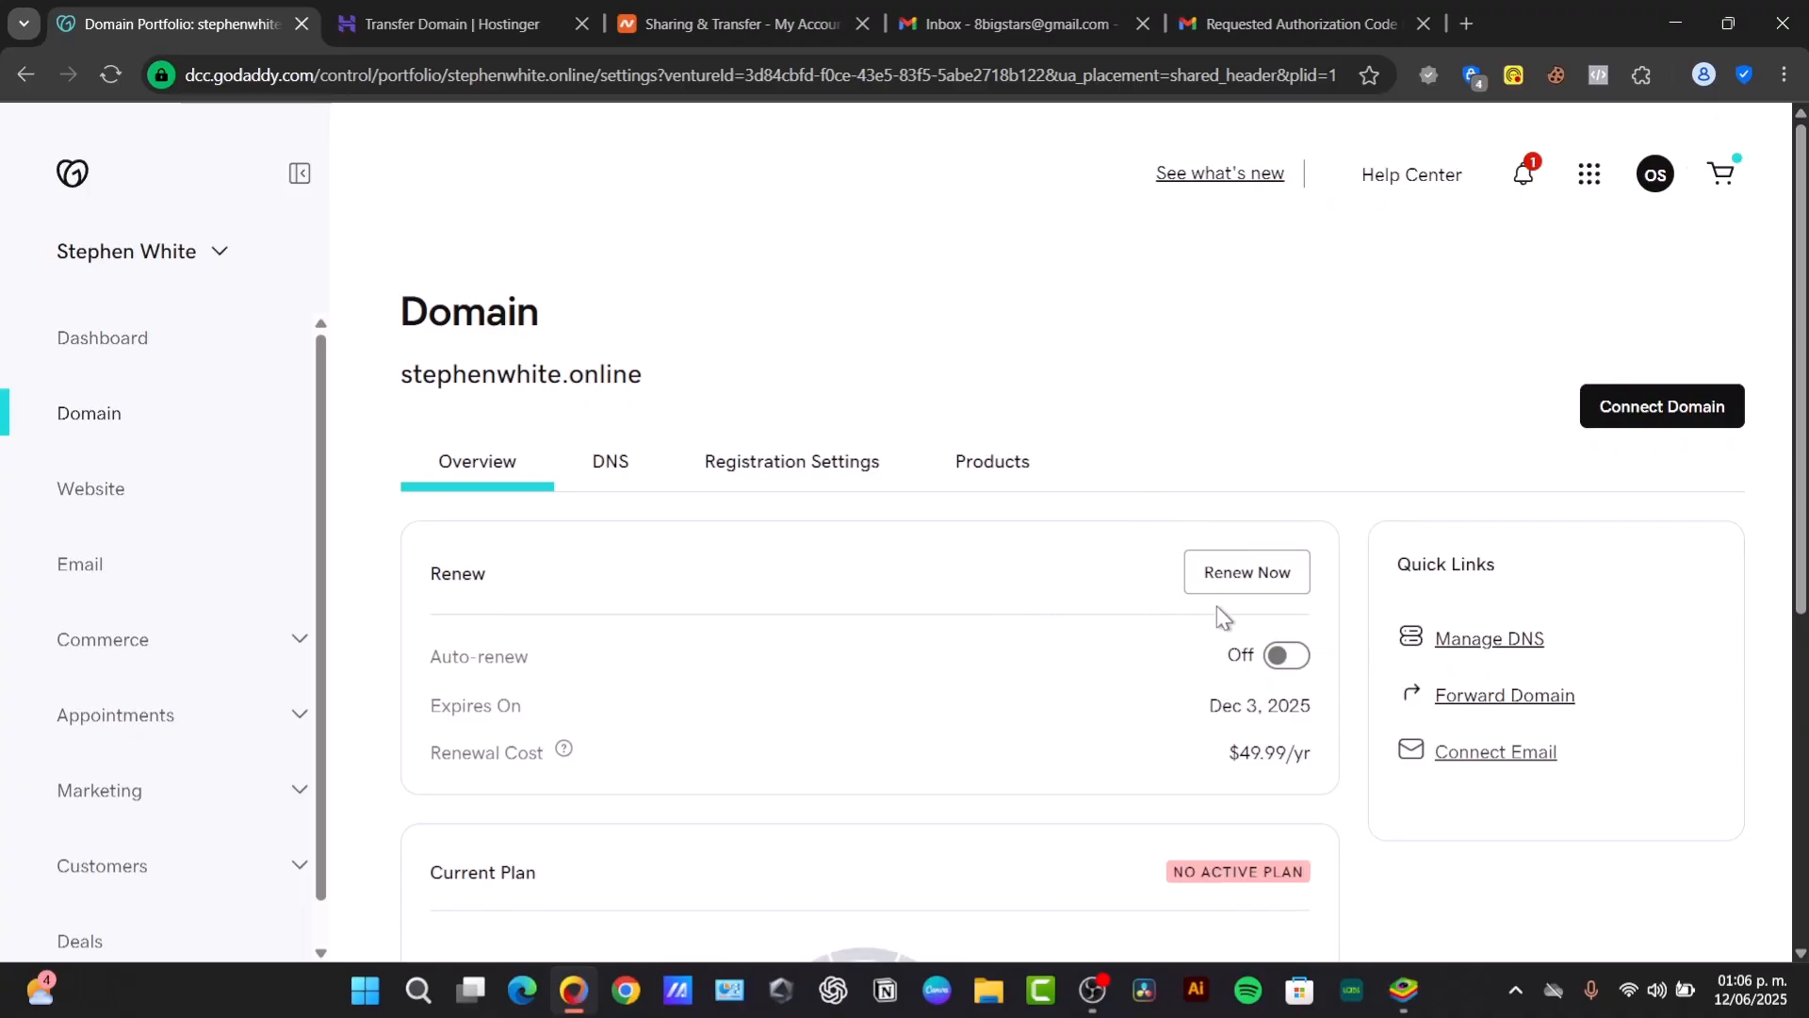
Step: Return to the Transfers page in the Hostinger panel
{"action": "left_click", "coordinate": [509, 16]}
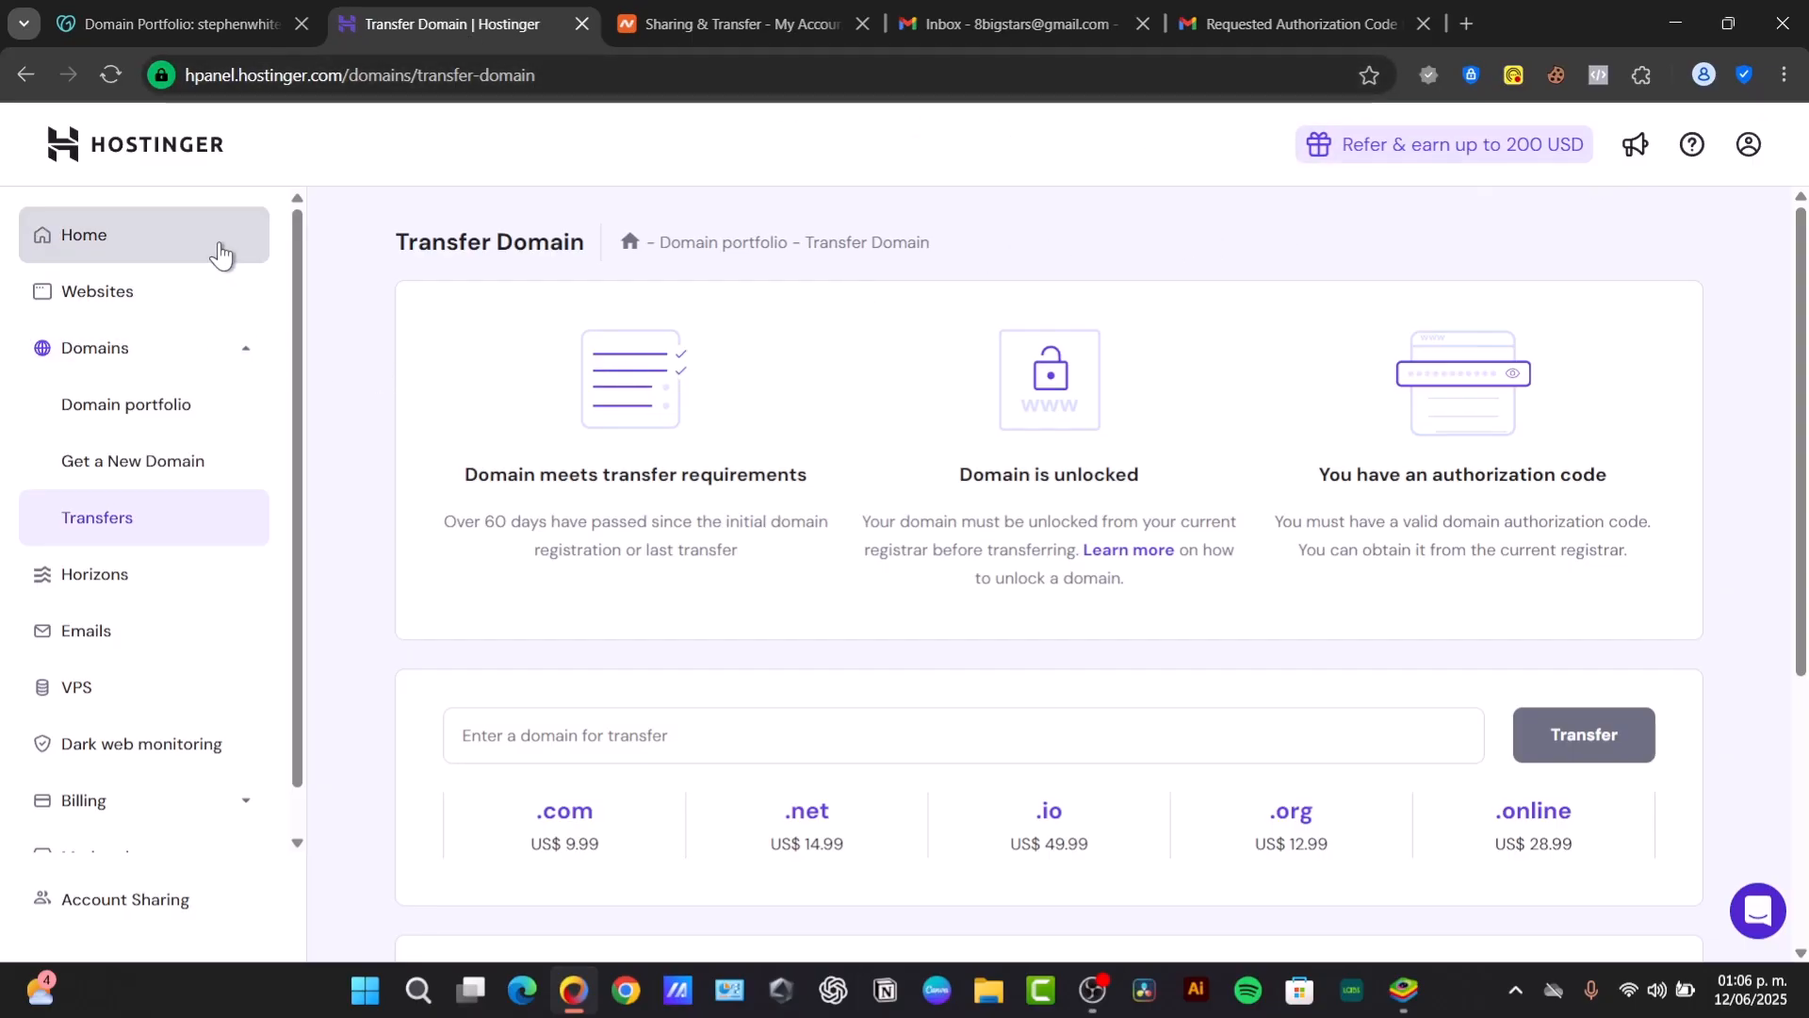
{"action": "left_click", "coordinate": [132, 345]}
{"action": "left_click", "coordinate": [129, 346]}
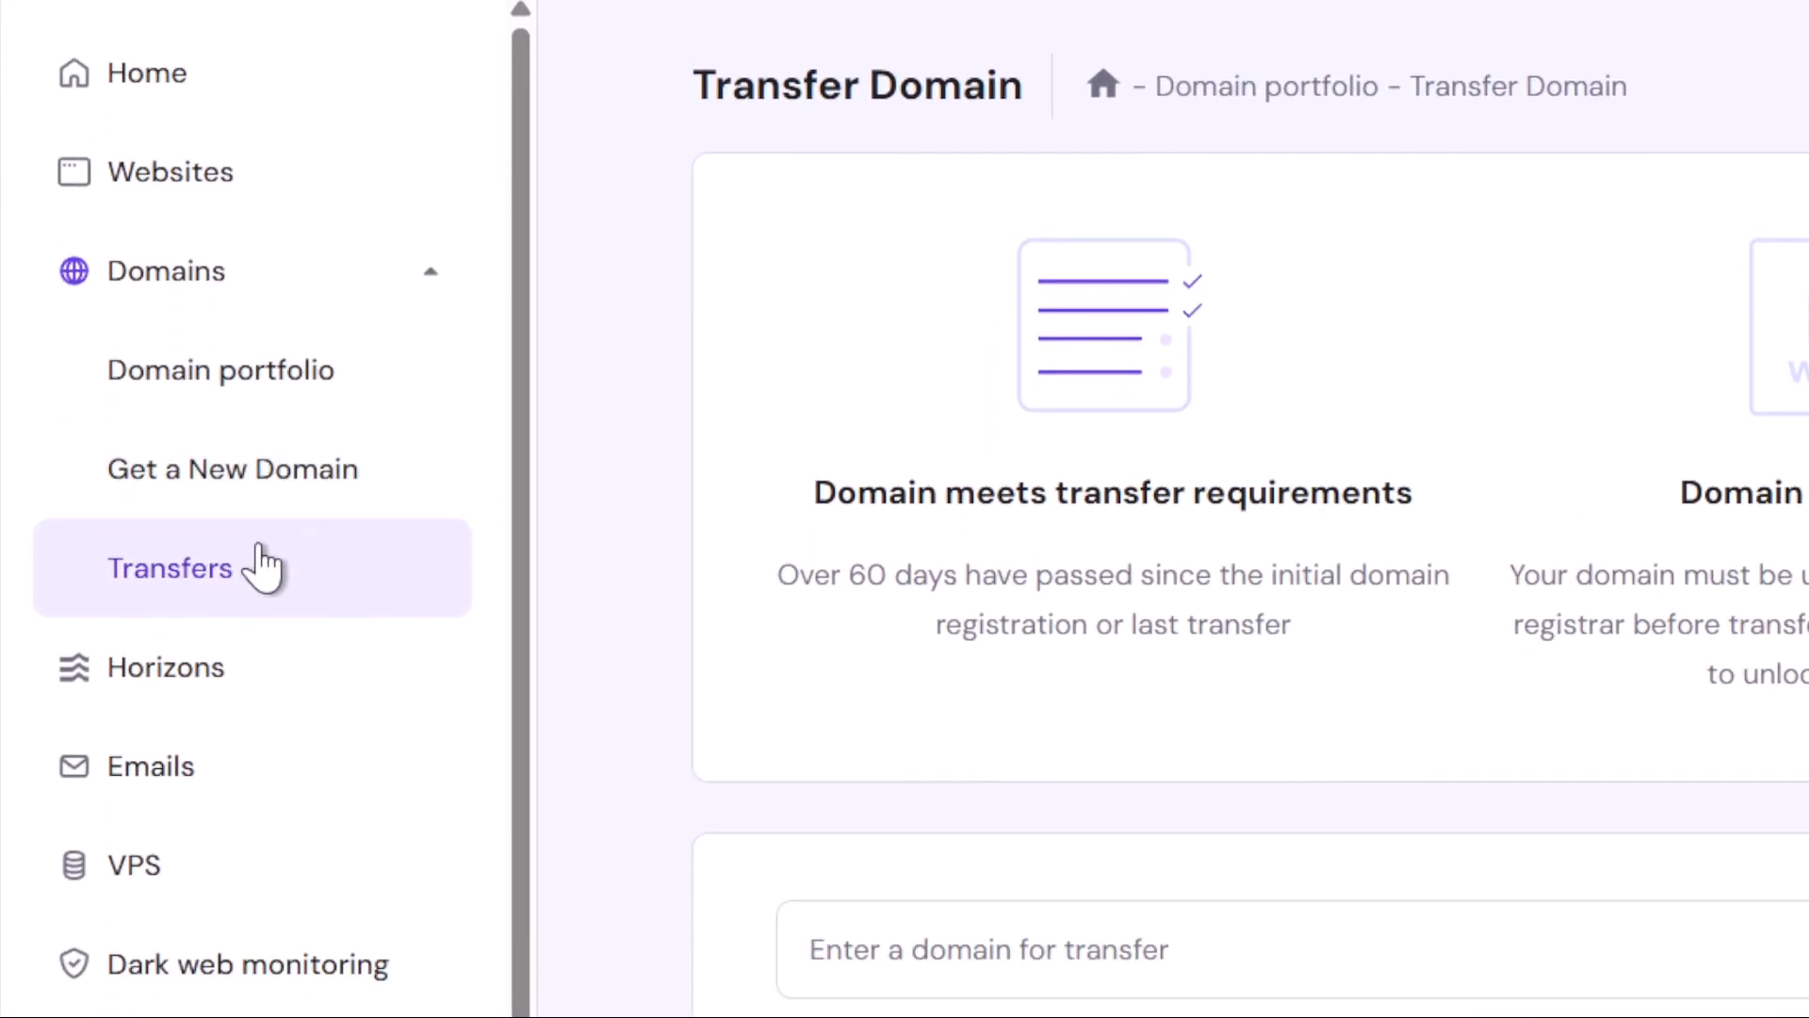
{"action": "left_click", "coordinate": [150, 517]}
{"action": "left_click", "coordinate": [1309, 940]}
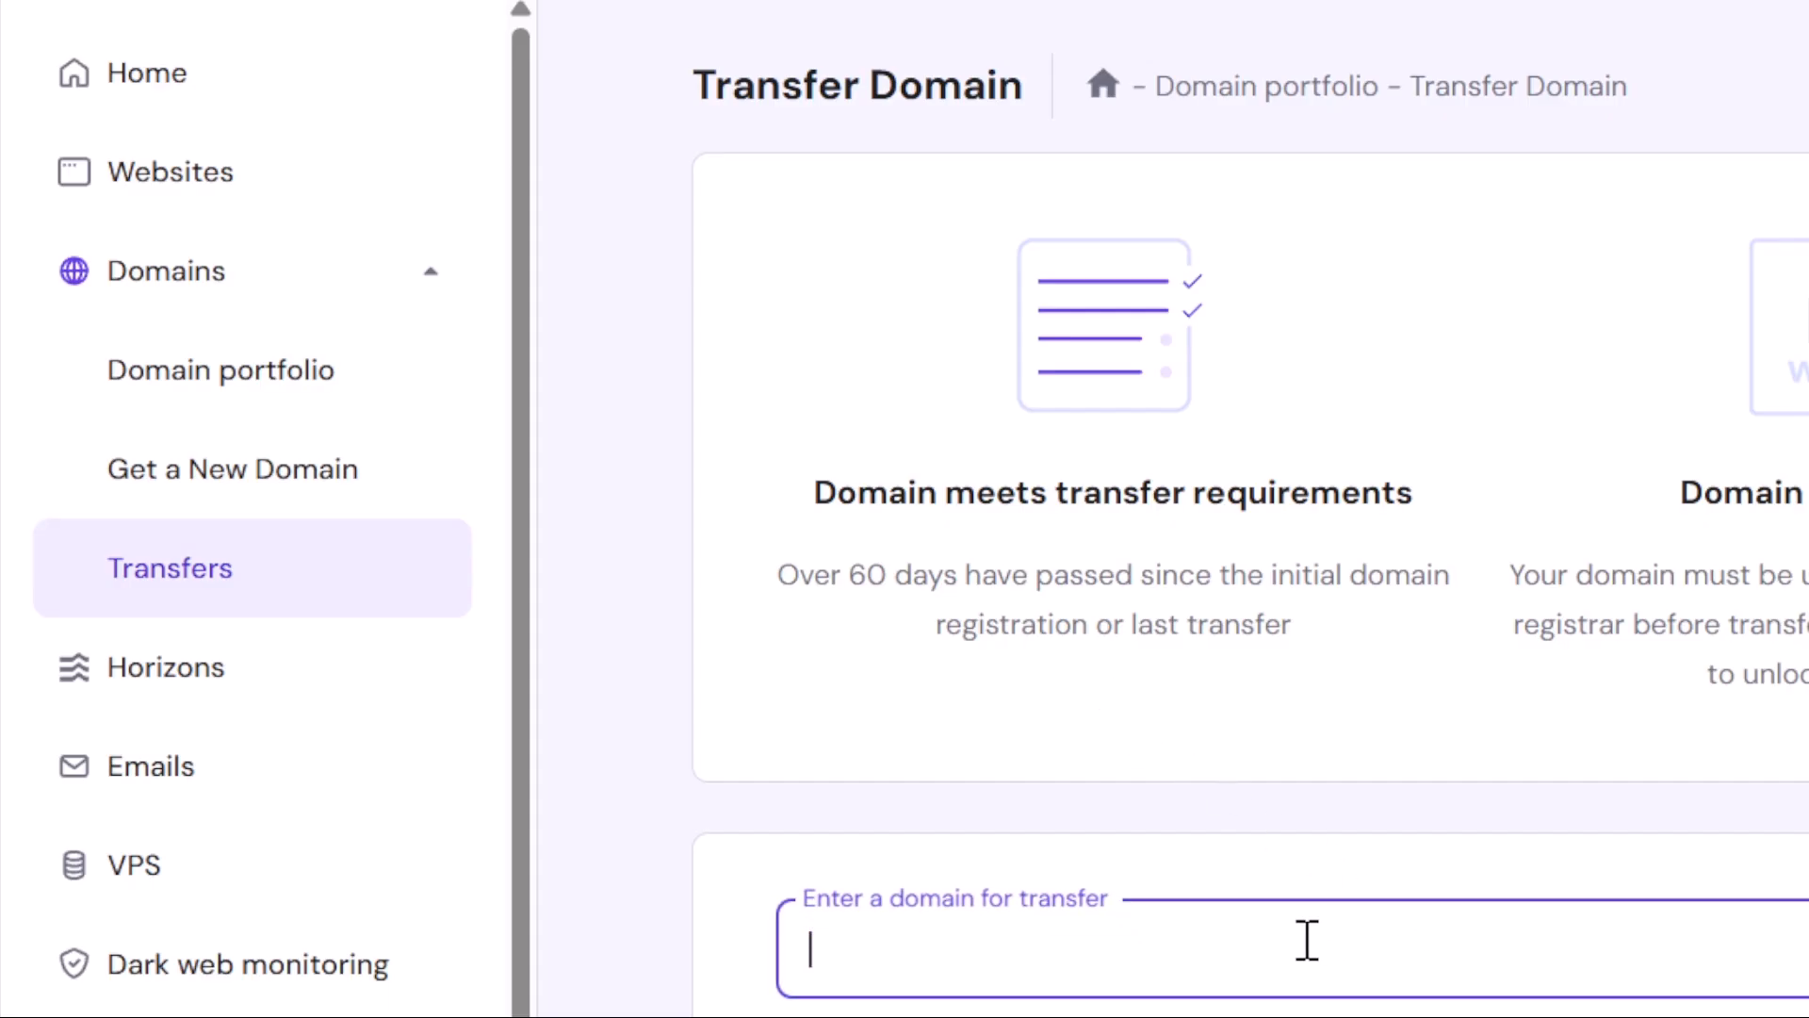
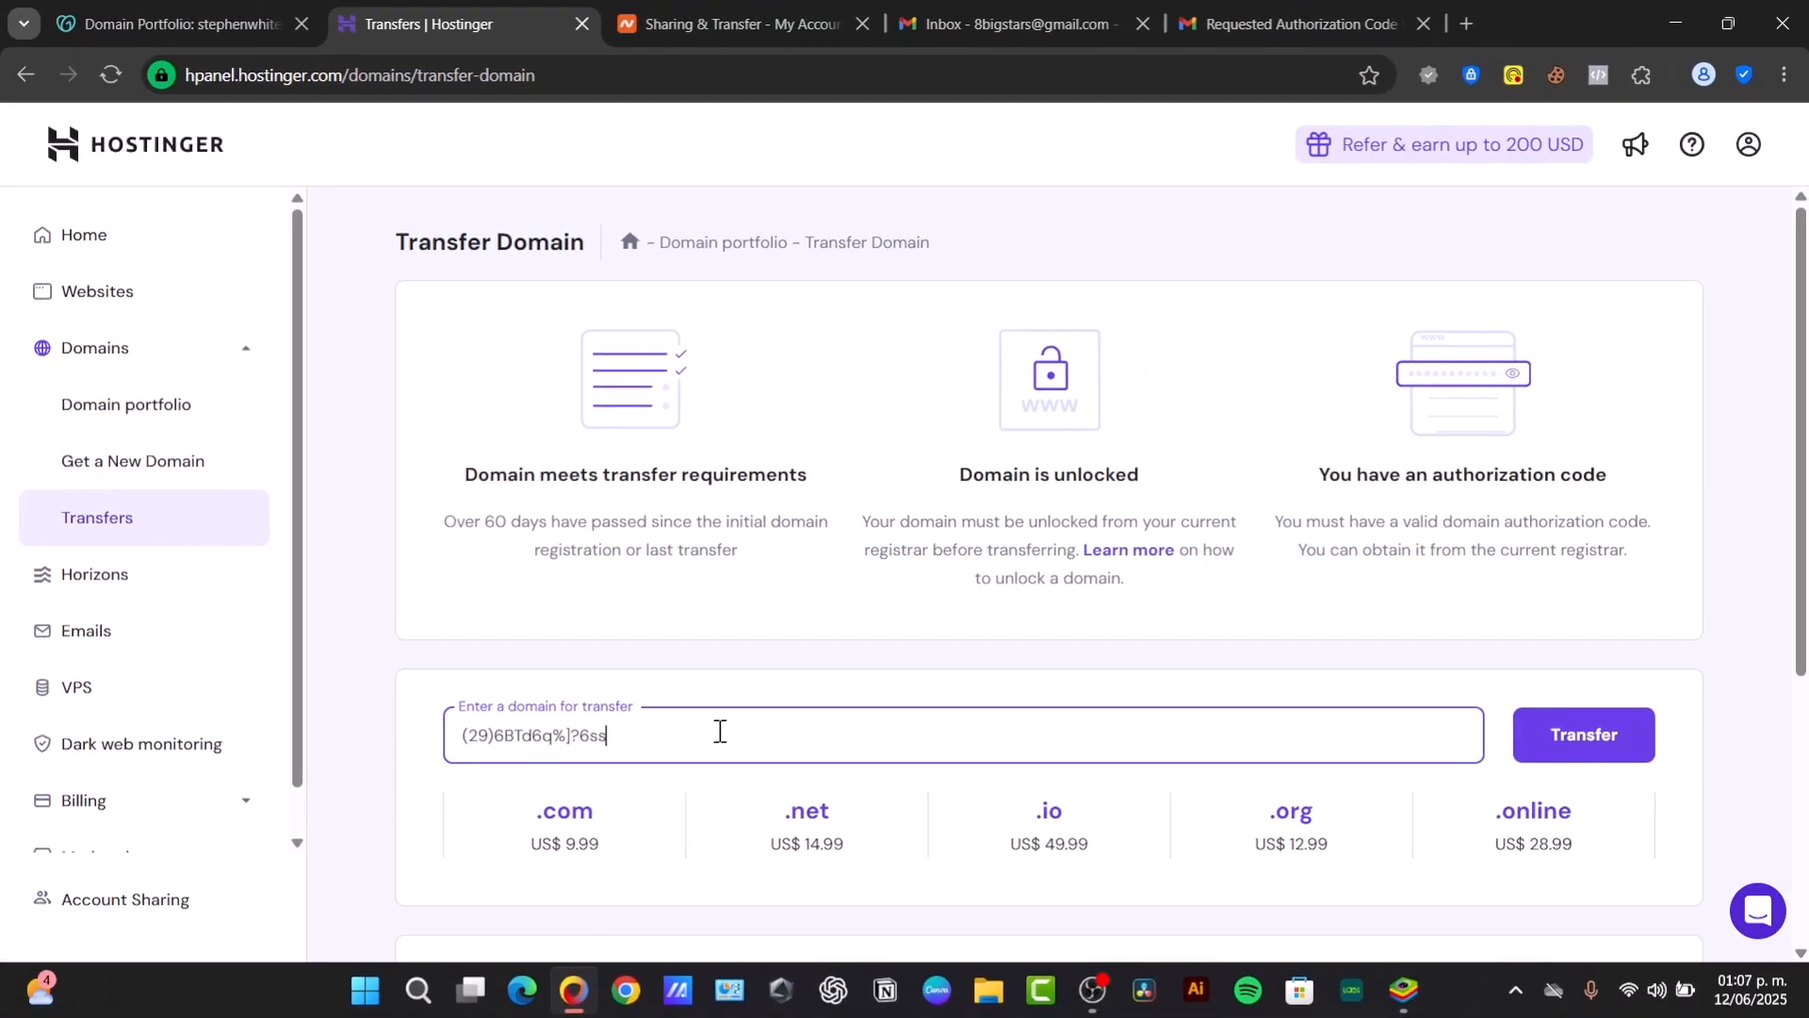
{"action": "triple_click", "coordinate": [720, 732]}
{"action": "key", "text": "BackSpace"}
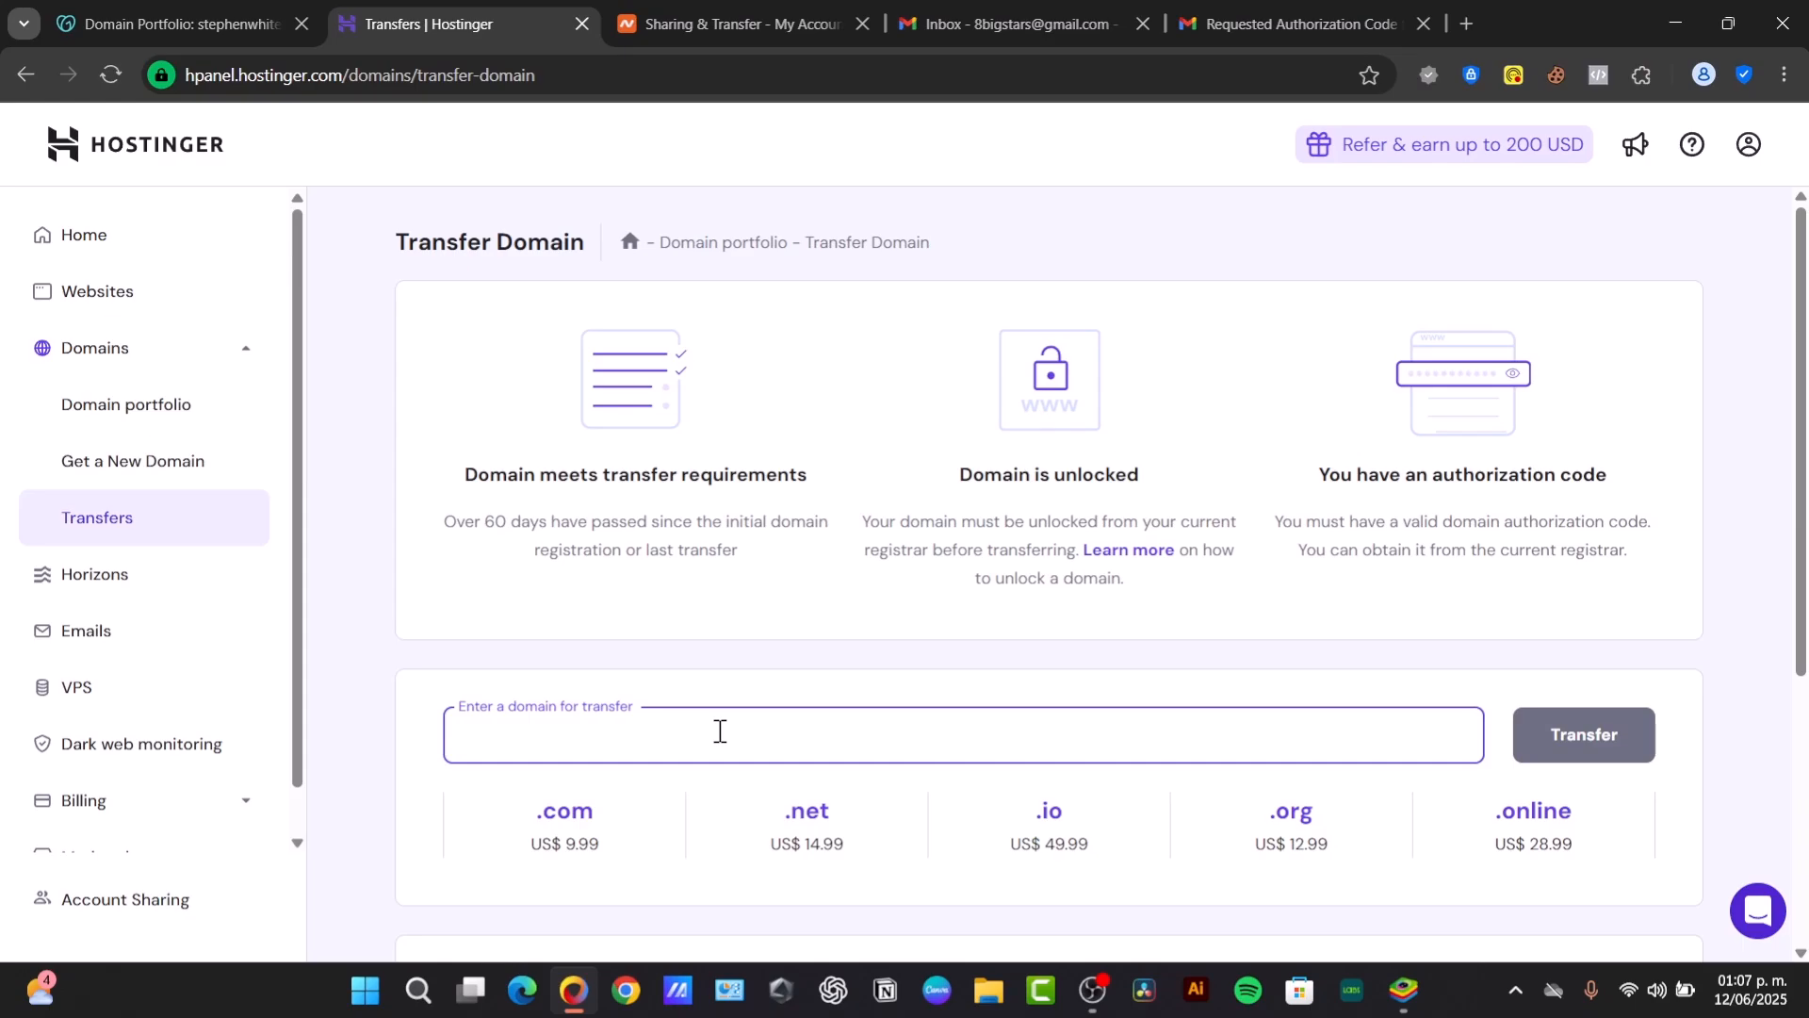
Step: Enter stephenwhite.online as the domain for transfer and submit it
{"action": "type", "text": "stephenwhite.d"}
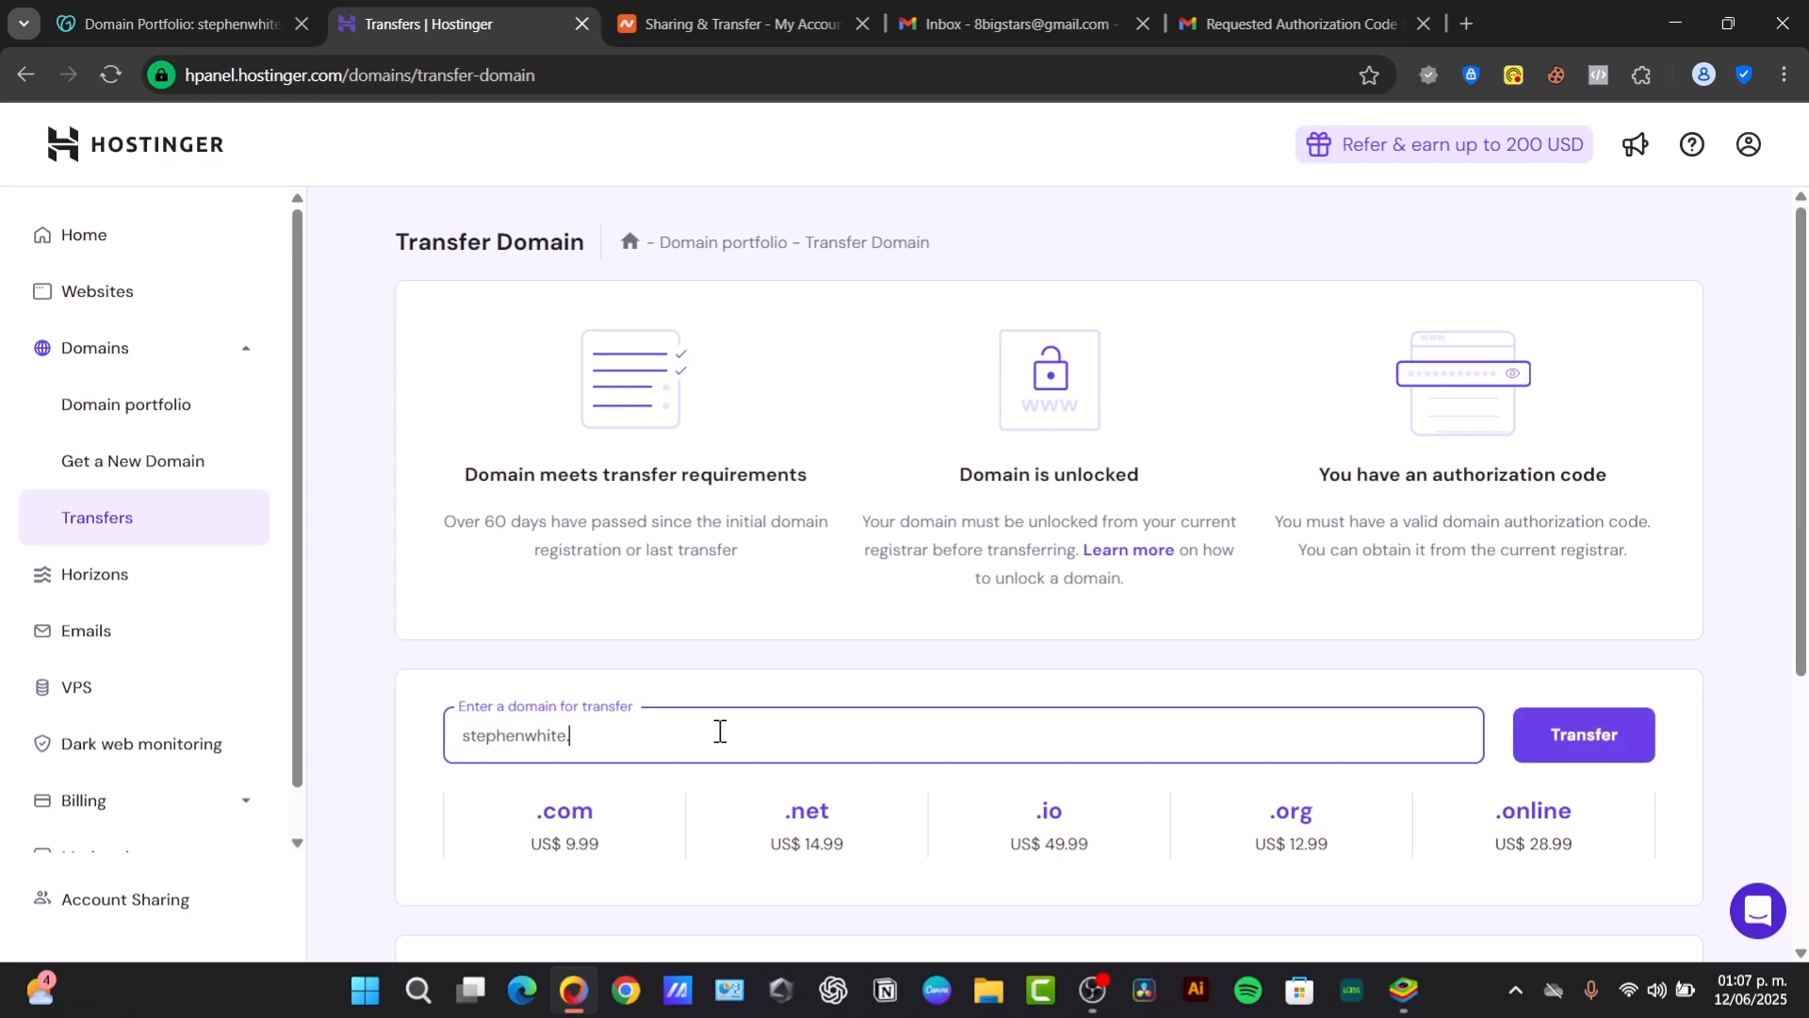
{"action": "key", "text": "BackSpace"}
{"action": "type", "text": "online"}
{"action": "key", "text": "Return"}
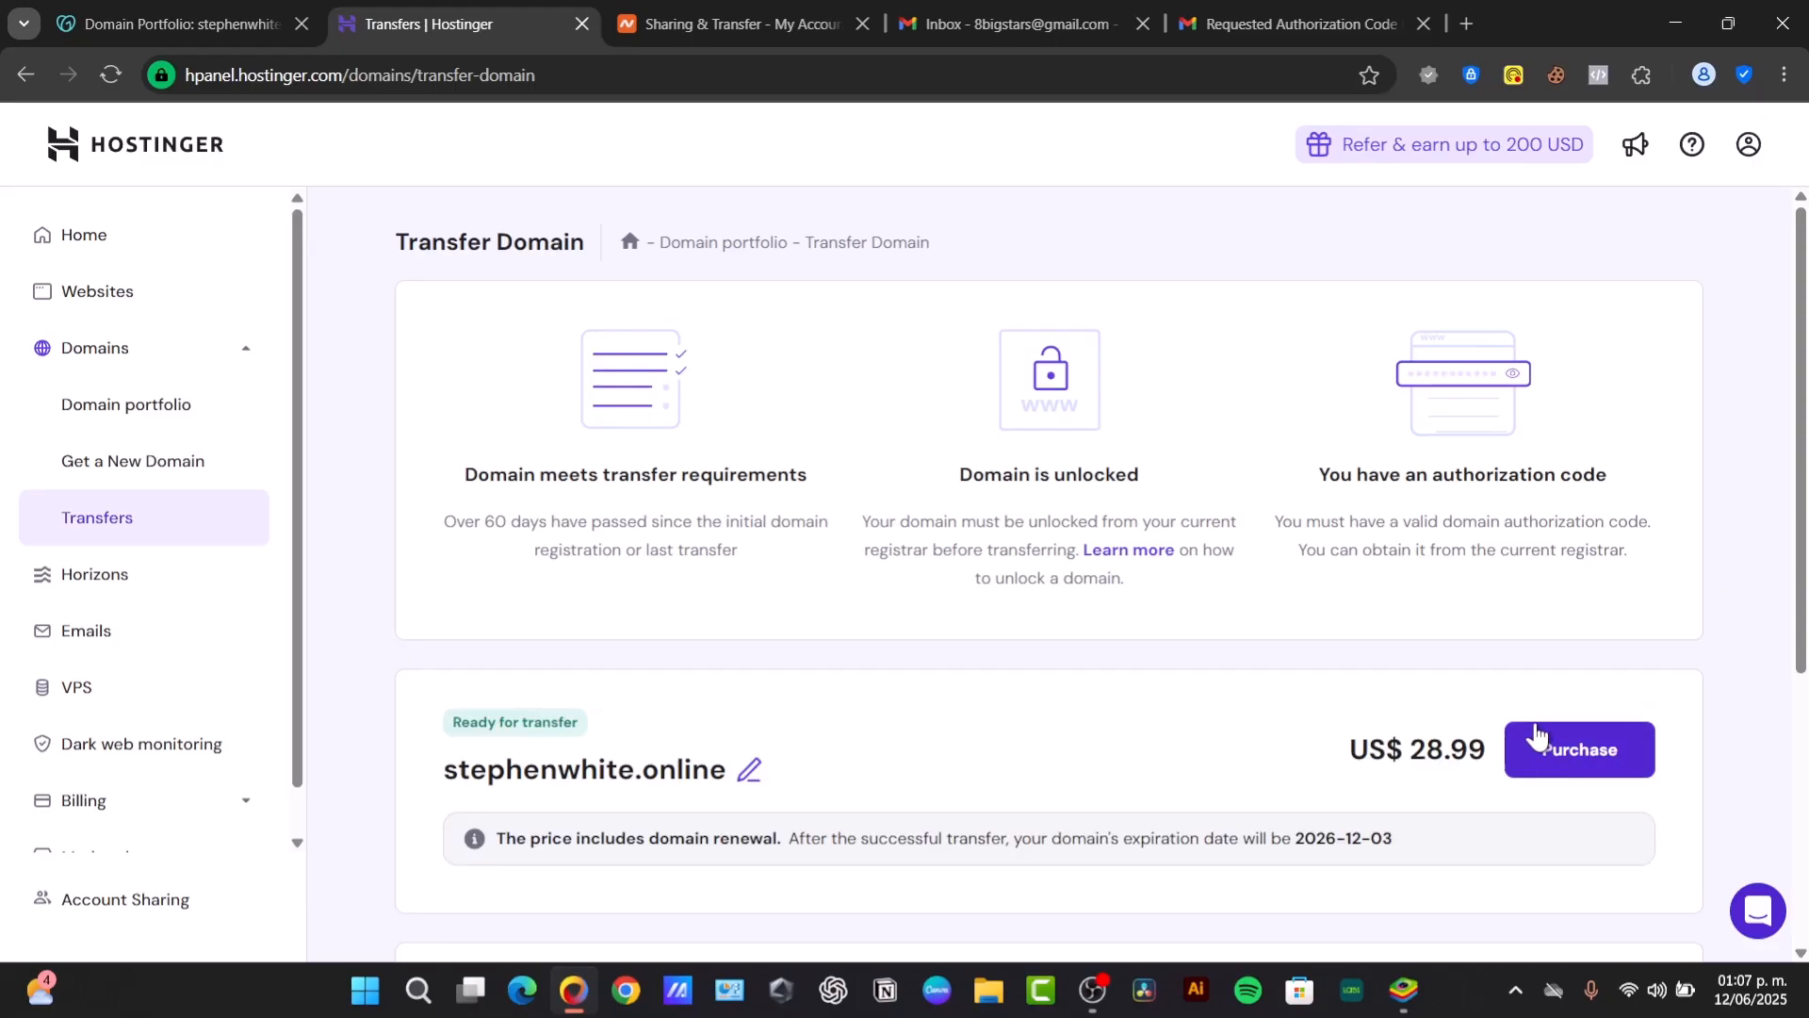
Step: Open the purchase dialog for the stephenwhite.online transfer and cancel it
{"action": "scroll", "coordinate": [1545, 749], "scroll_direction": "down", "scroll_amount": 3}
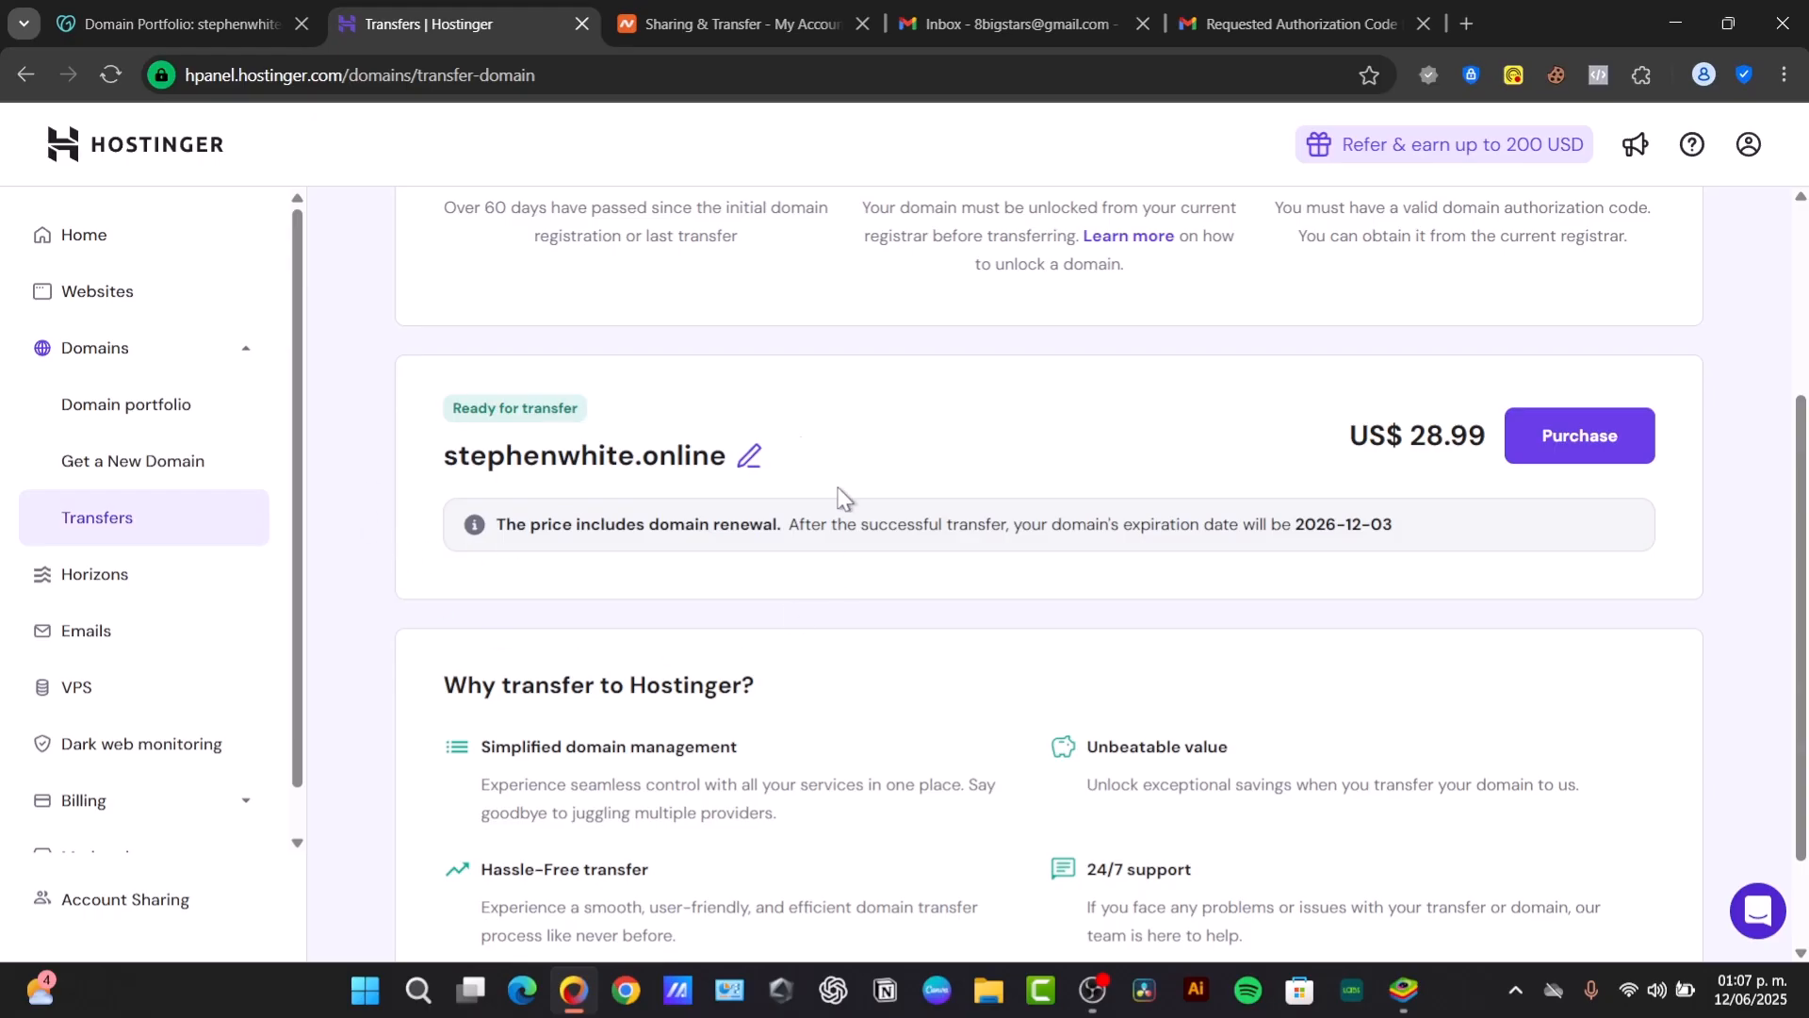
{"action": "left_click_drag", "start_coordinate": [1352, 434], "coordinate": [1486, 452]}
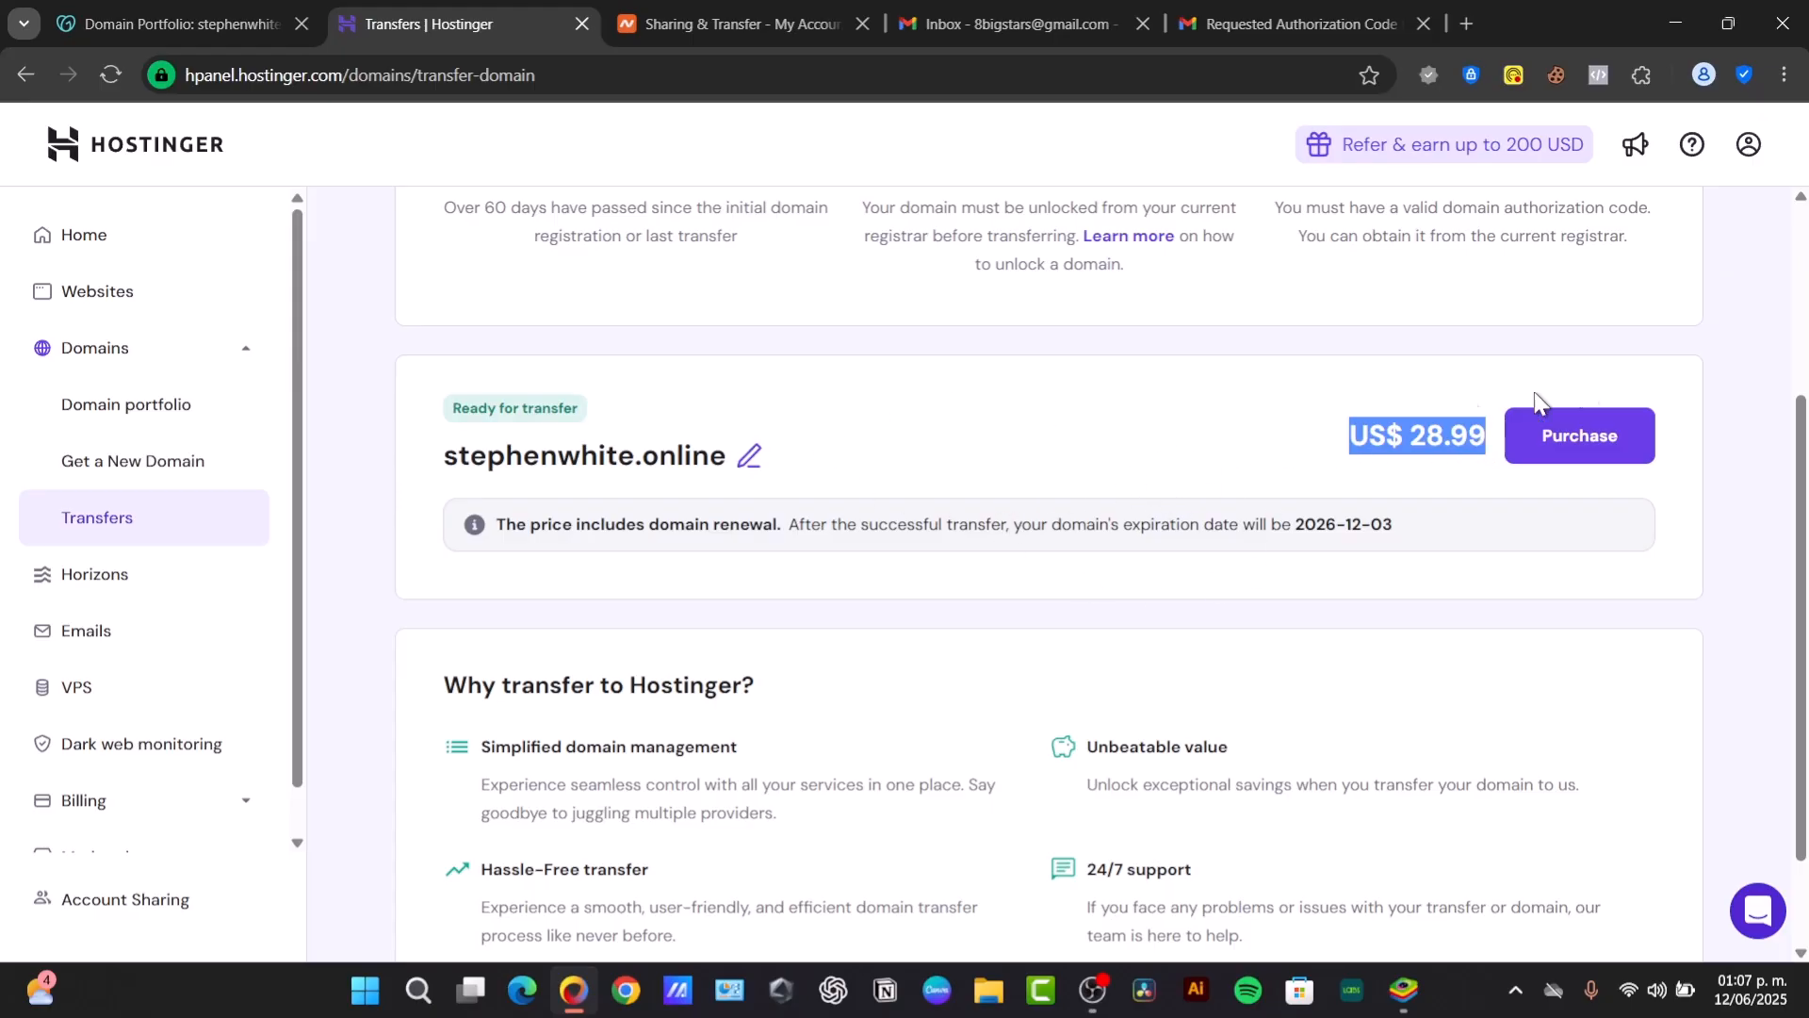
{"action": "left_click", "coordinate": [1617, 432]}
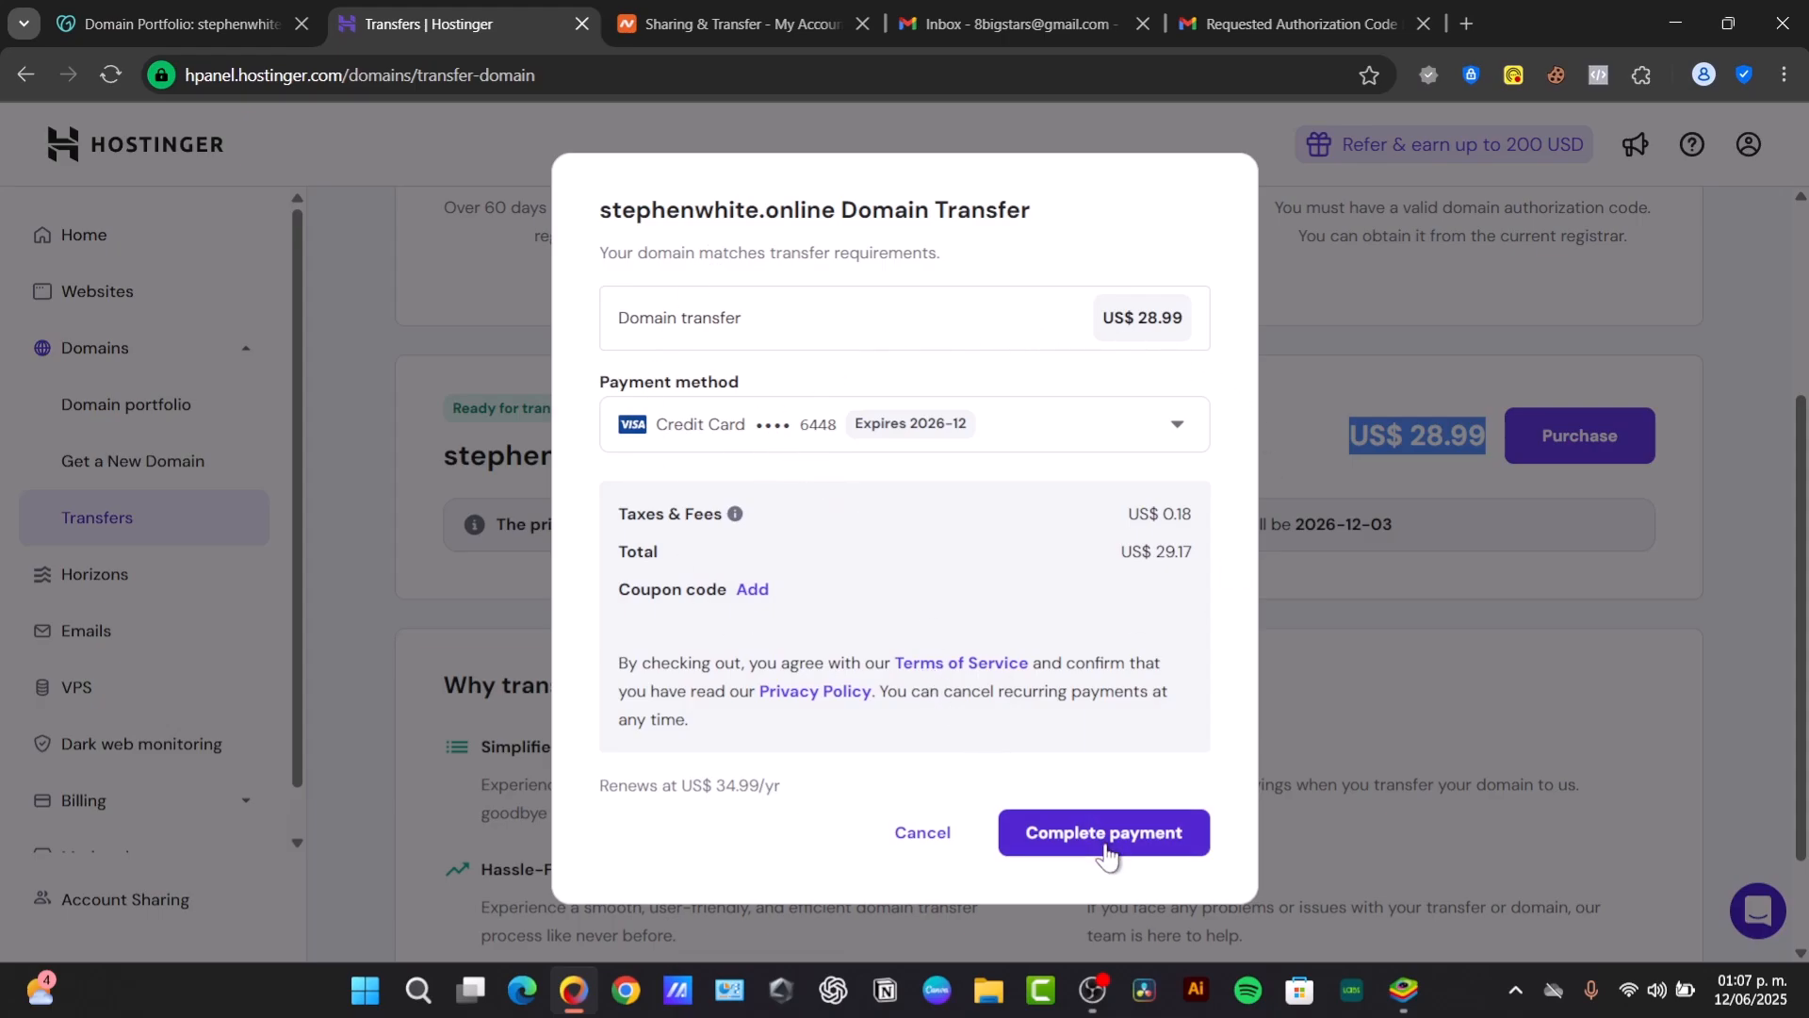
{"action": "left_click", "coordinate": [922, 832]}
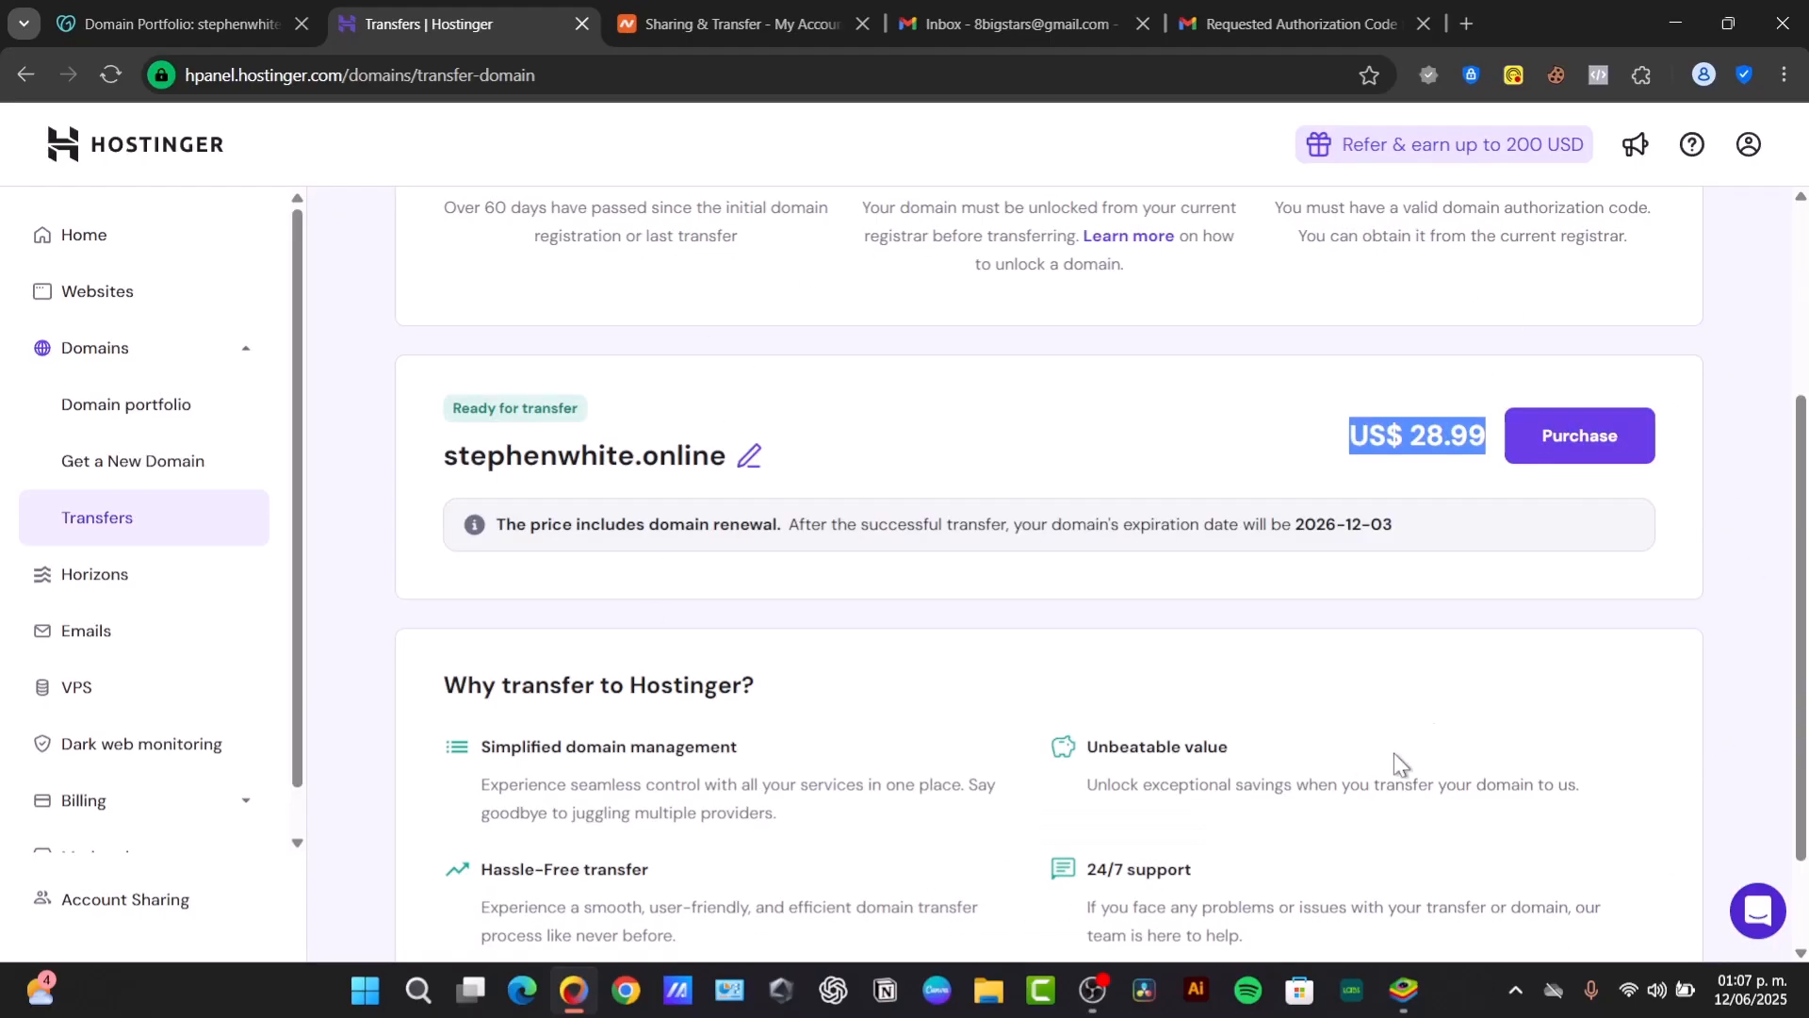
{"action": "left_click", "coordinate": [1547, 633]}
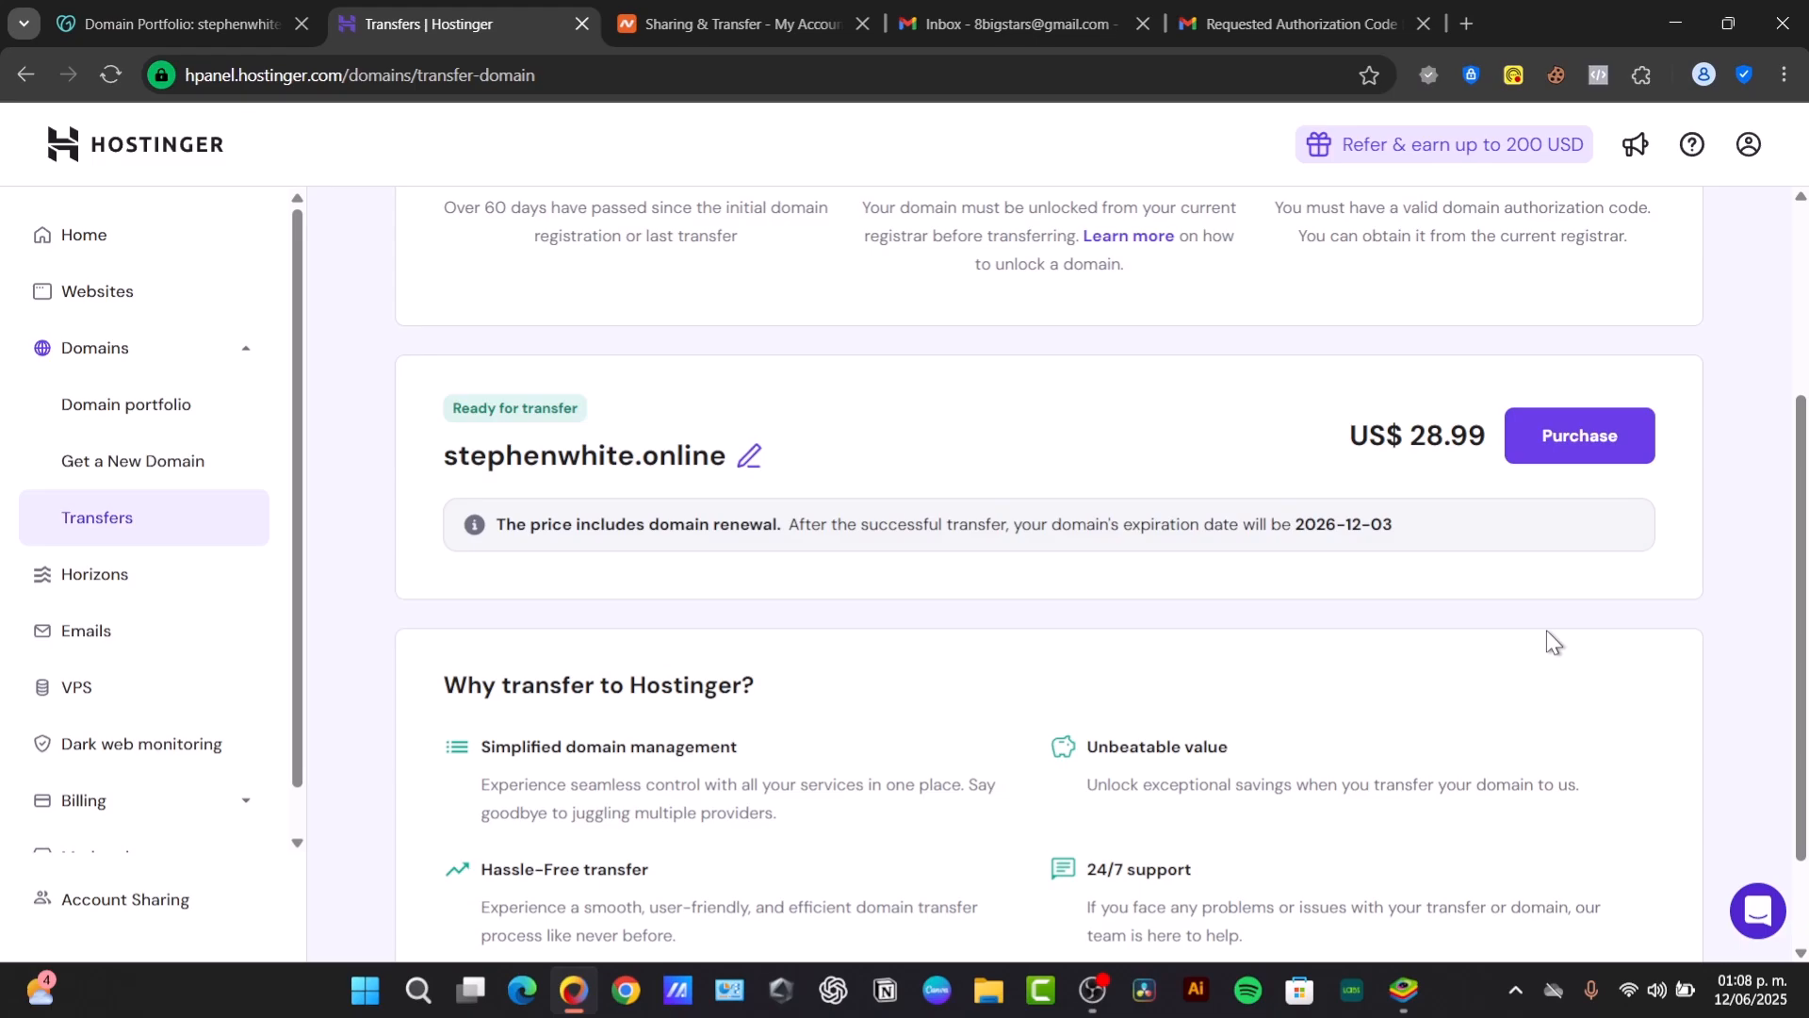
Step: Dismiss the trust survey on the GoDaddy domain page
{"action": "left_click", "coordinate": [269, 15]}
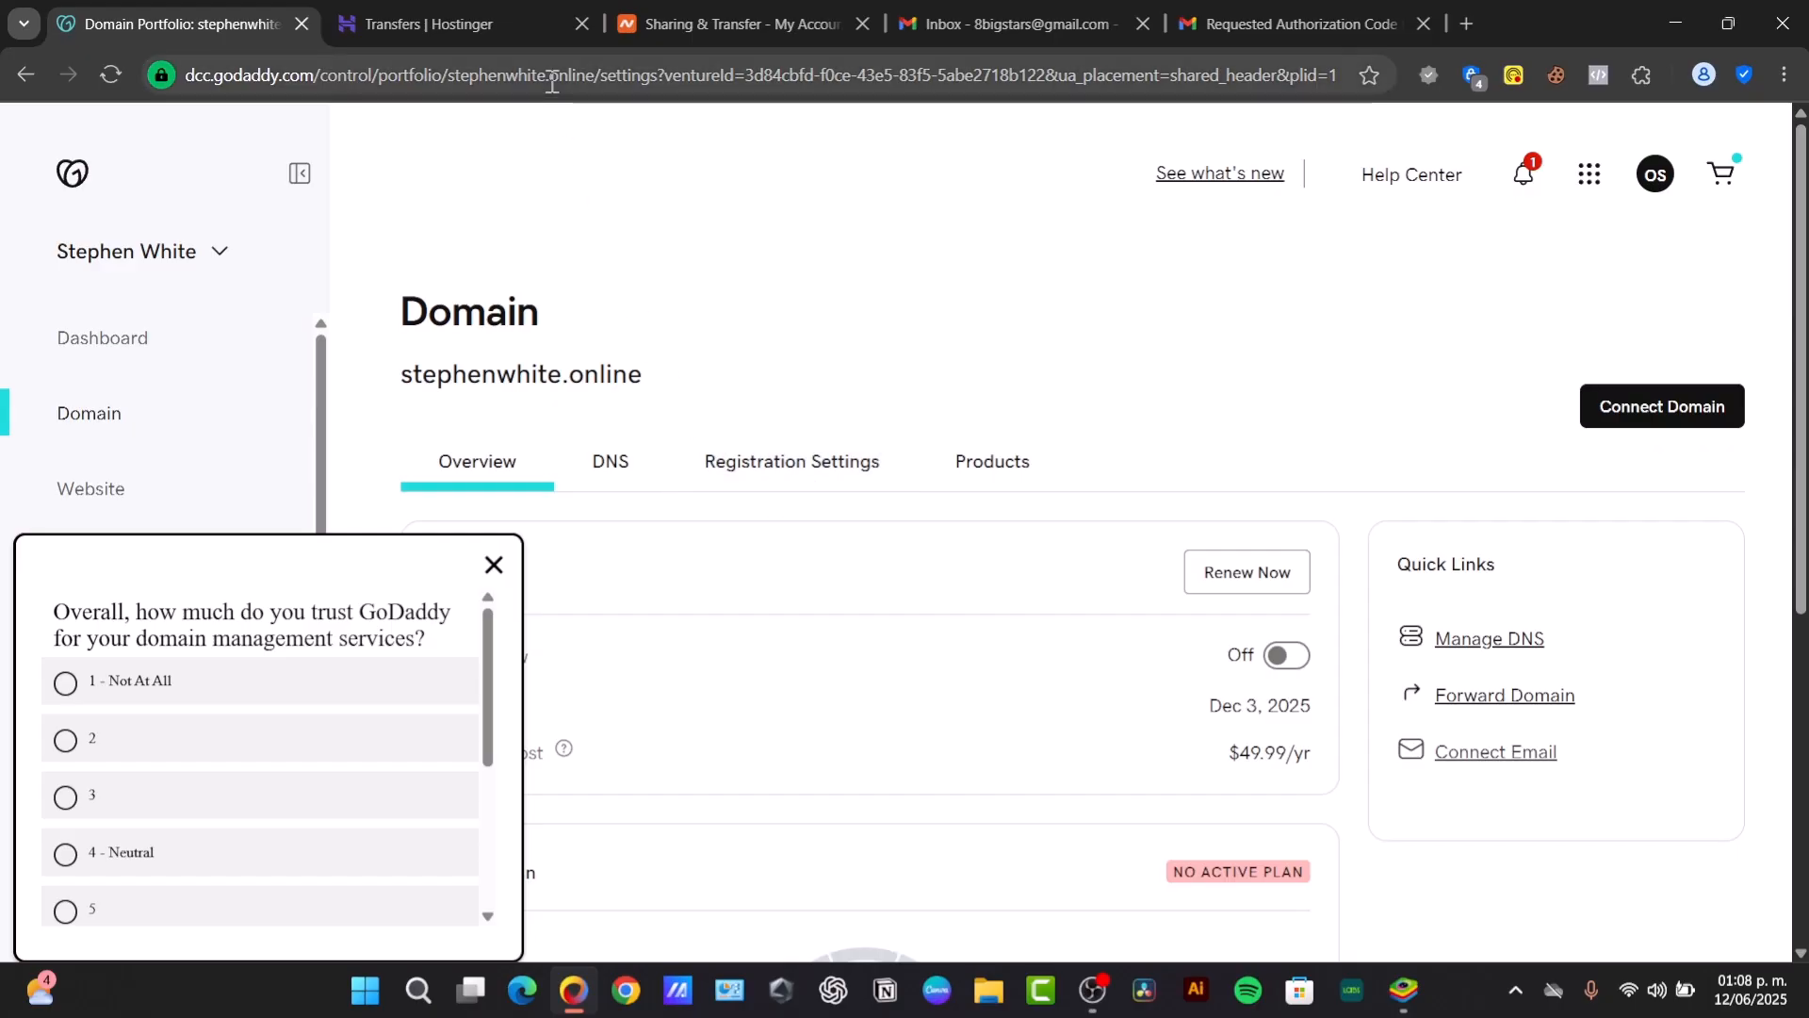
{"action": "left_click", "coordinate": [494, 564]}
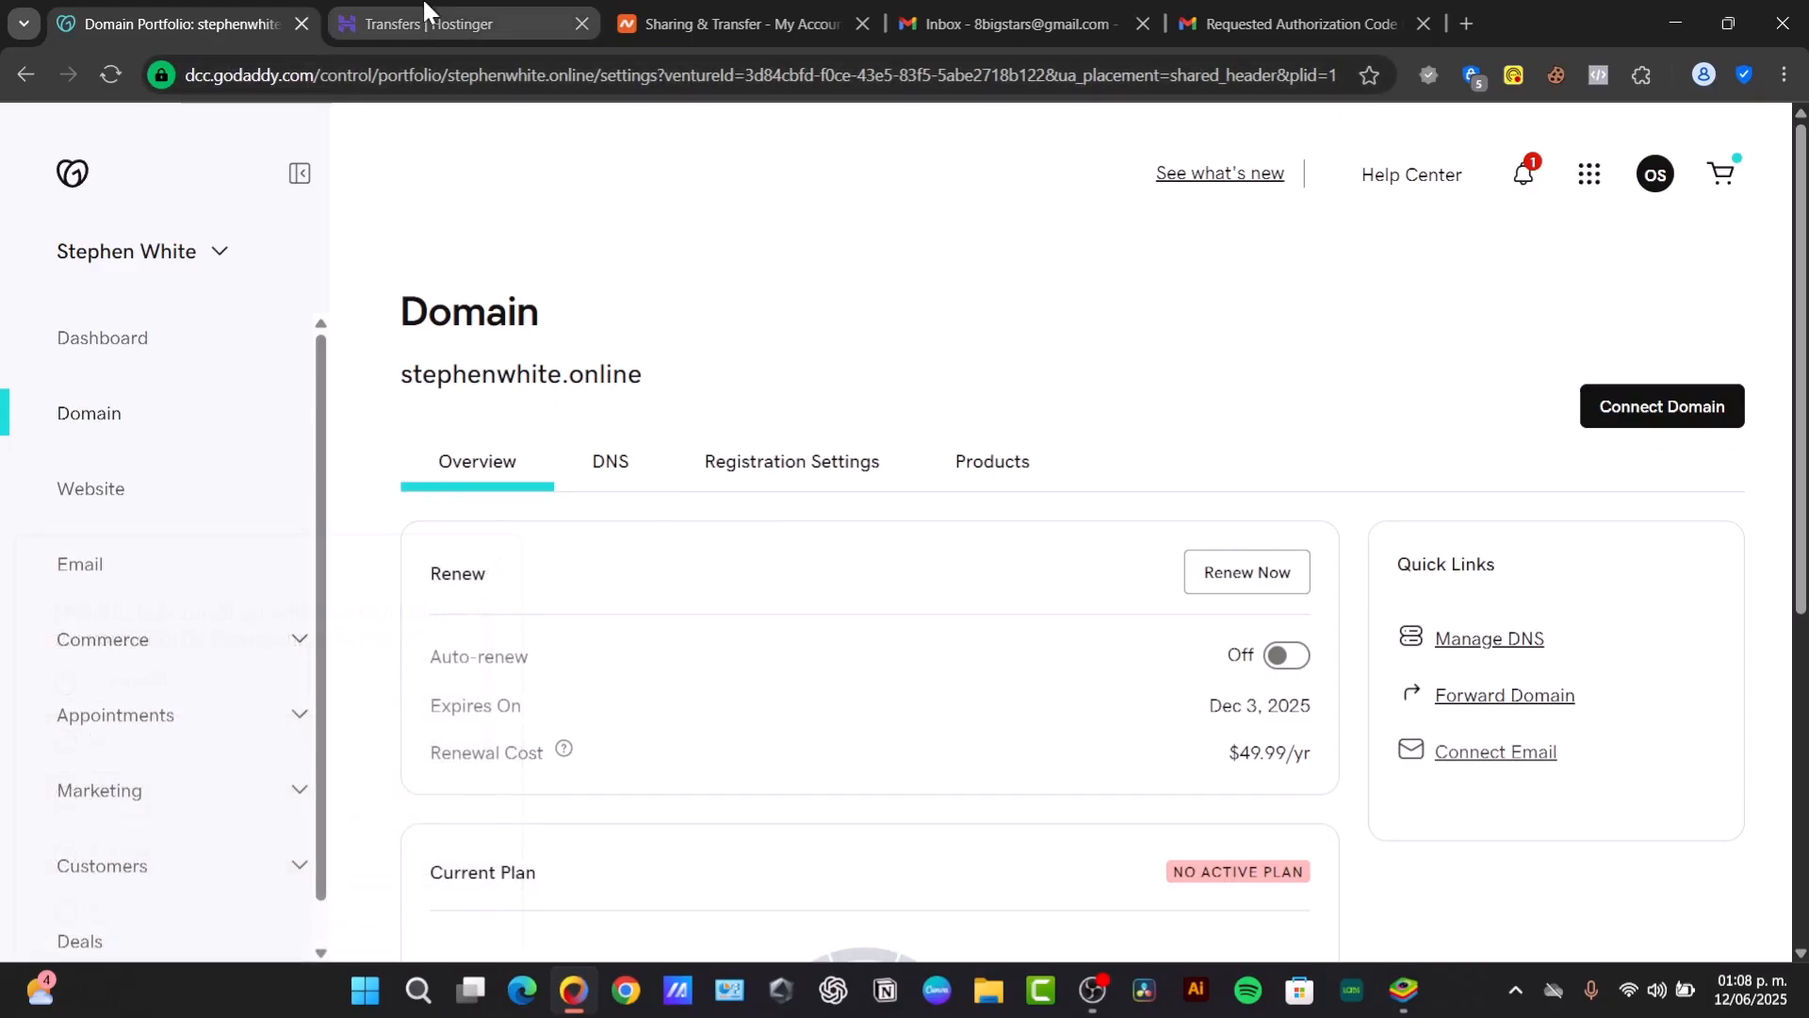
Step: Go back to the Hostinger home dashboard
{"action": "left_click", "coordinate": [414, 23]}
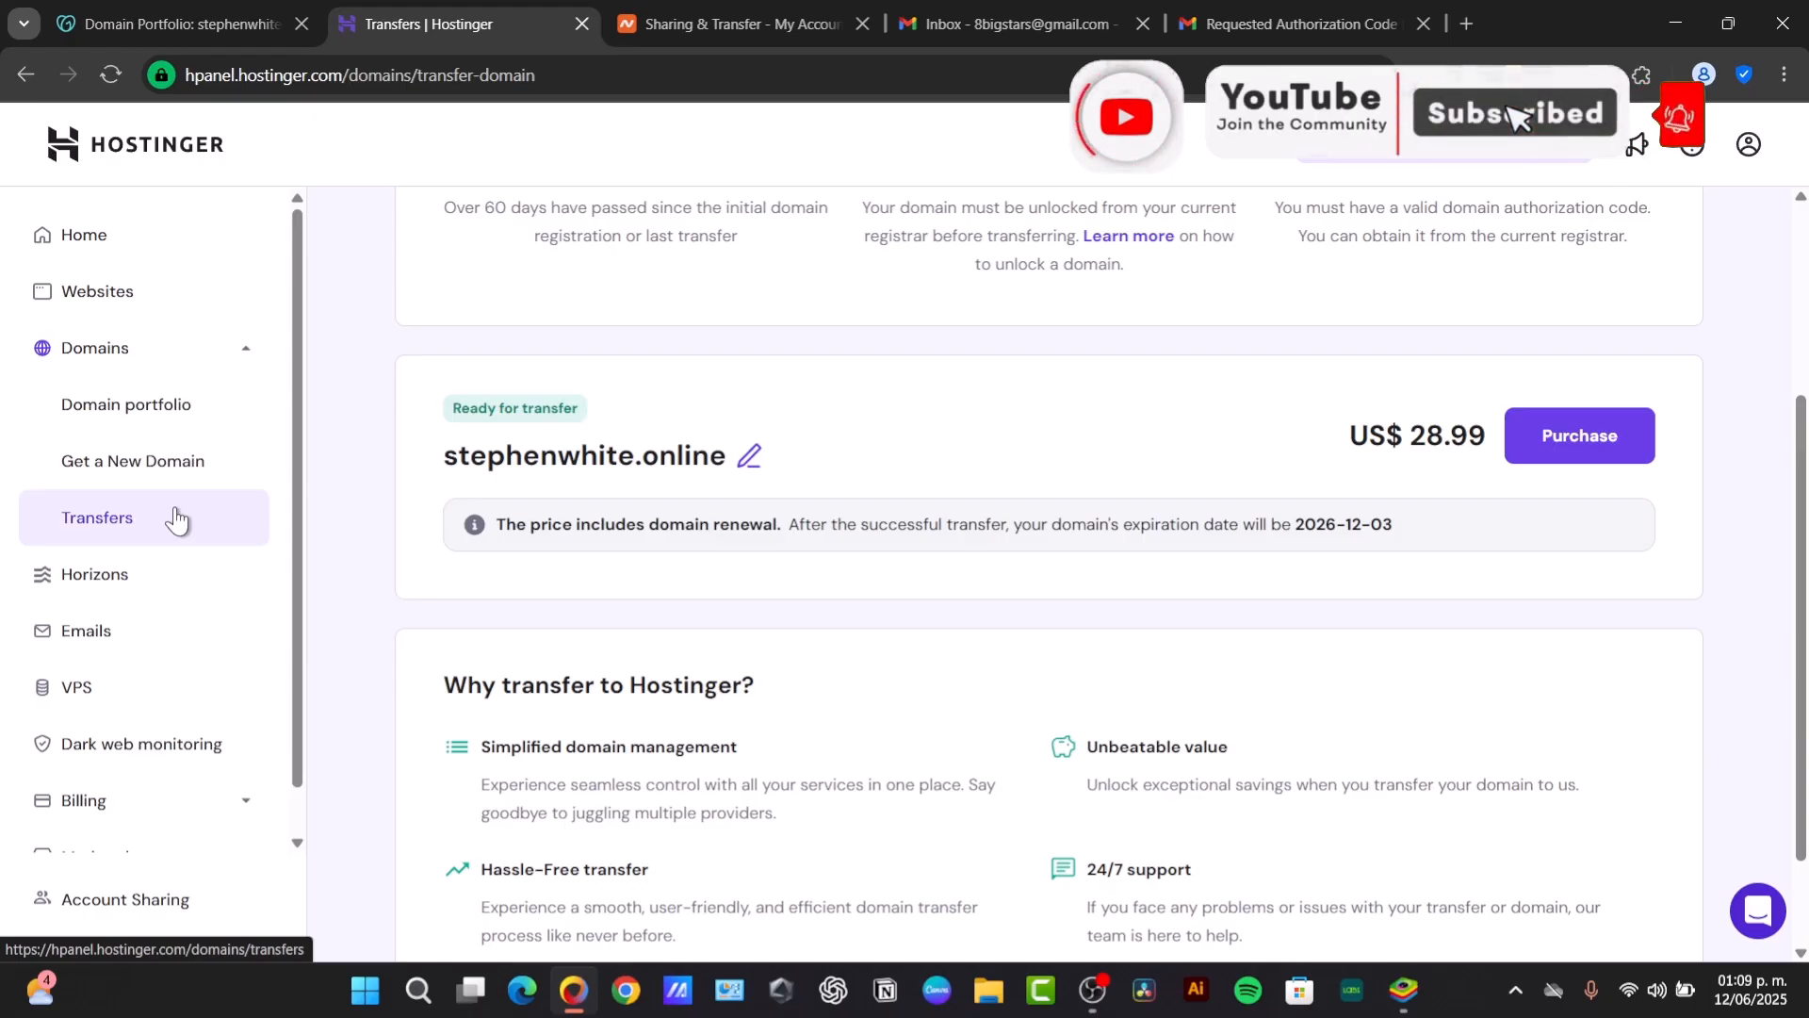
{"action": "scroll", "coordinate": [799, 514], "scroll_direction": "up", "scroll_amount": 3}
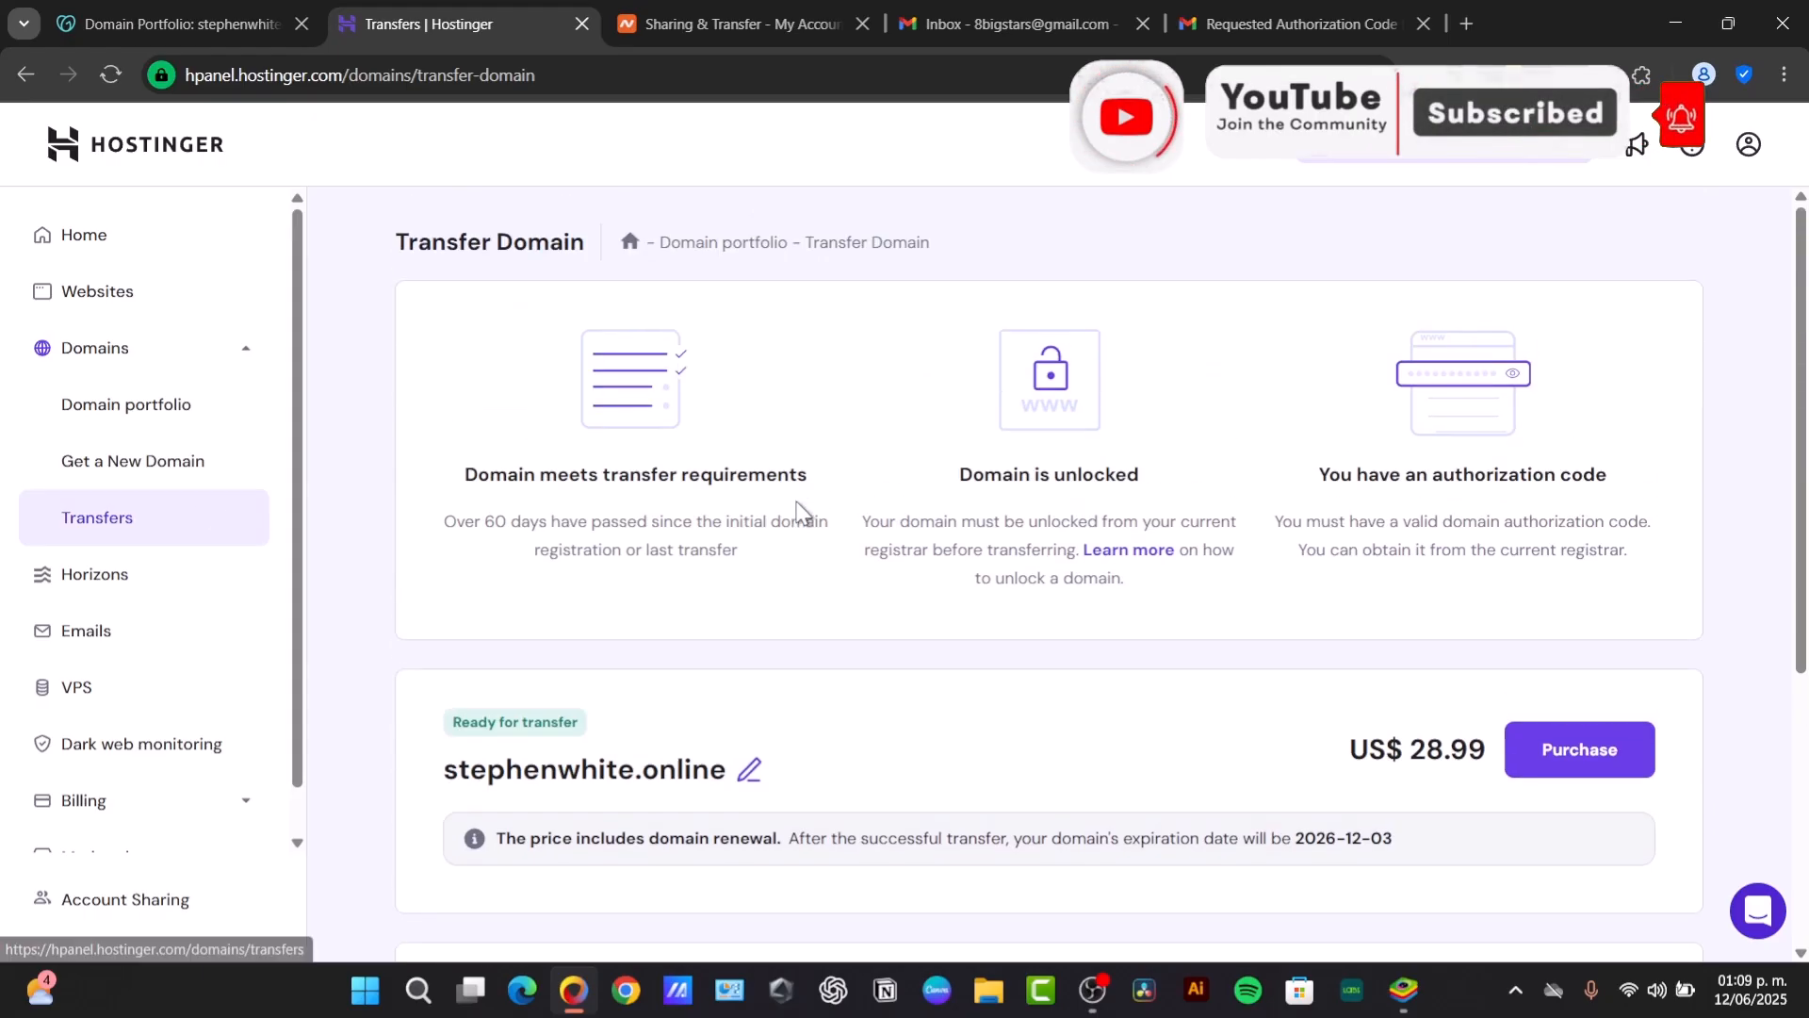
{"action": "left_click", "coordinate": [115, 232]}
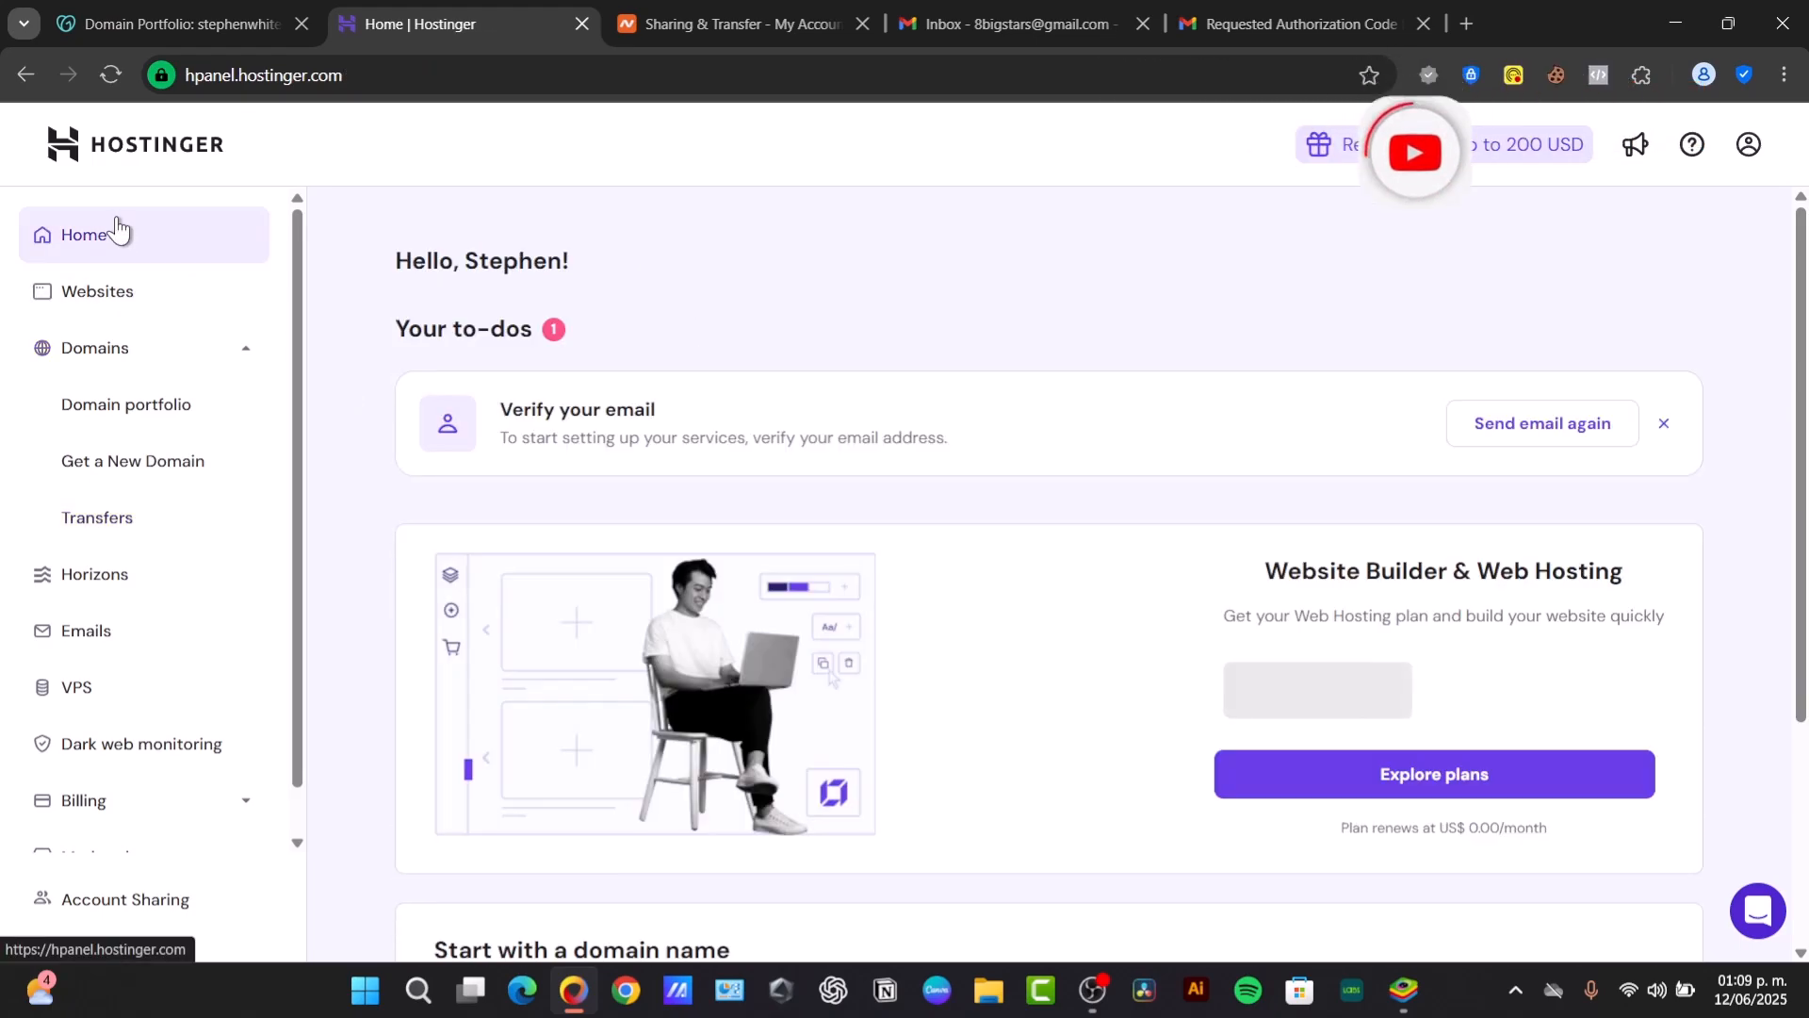